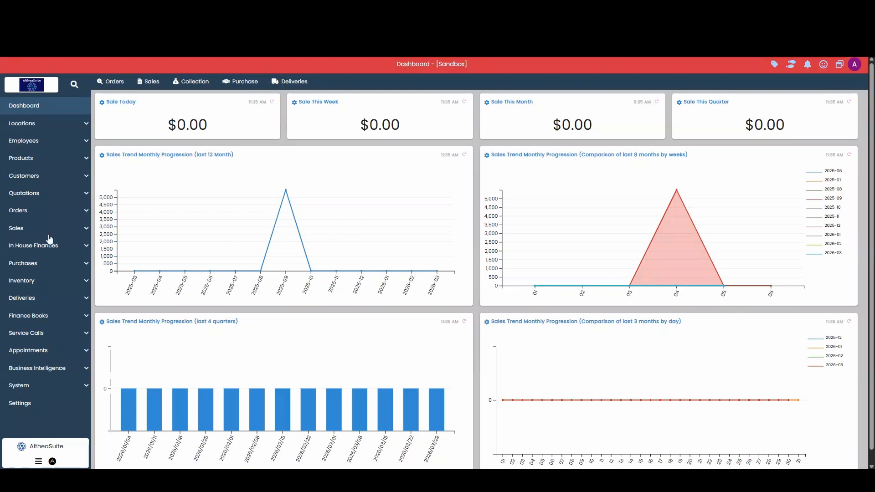
# Open the Purchase Orders list and start a new purchase order
pyautogui.click(42, 265)
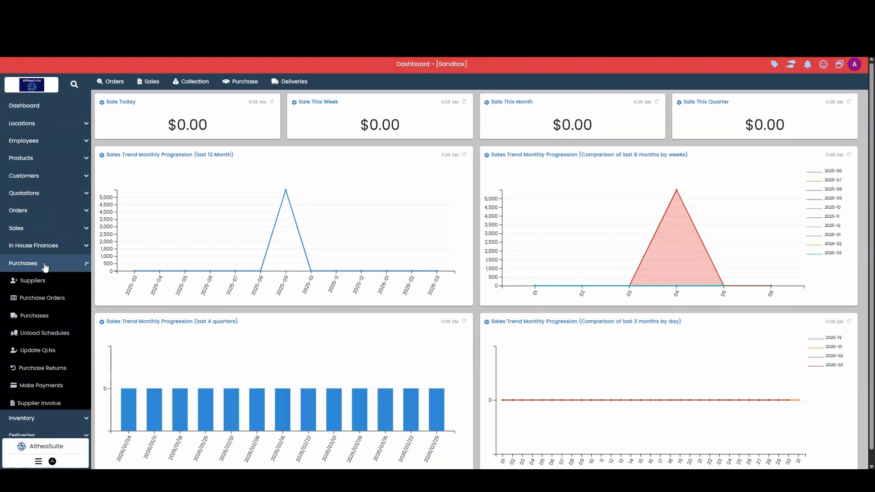
pyautogui.click(37, 303)
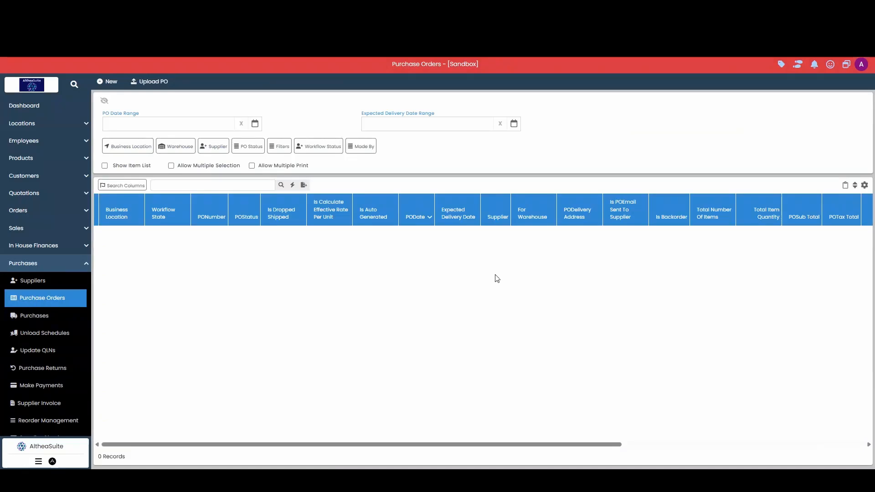
pyautogui.click(105, 84)
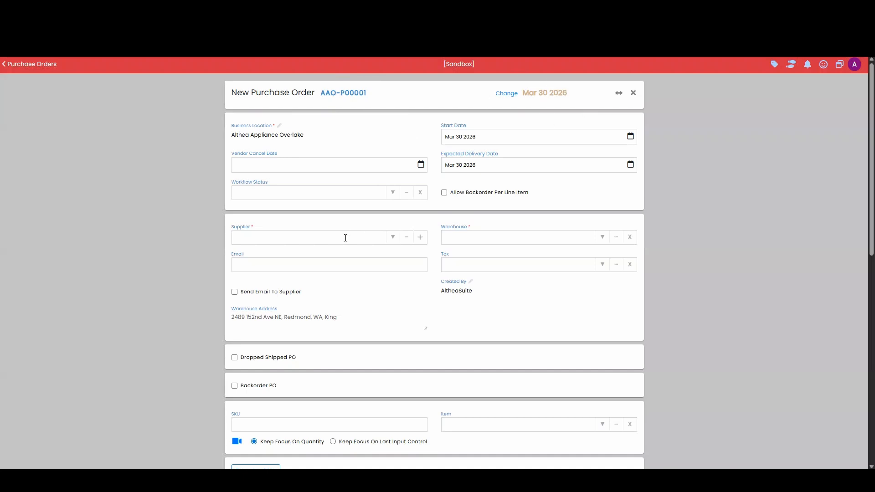
# Set the new purchase order's supplier to Whirlpool and its warehouse to Main Warehouse
pyautogui.click(391, 236)
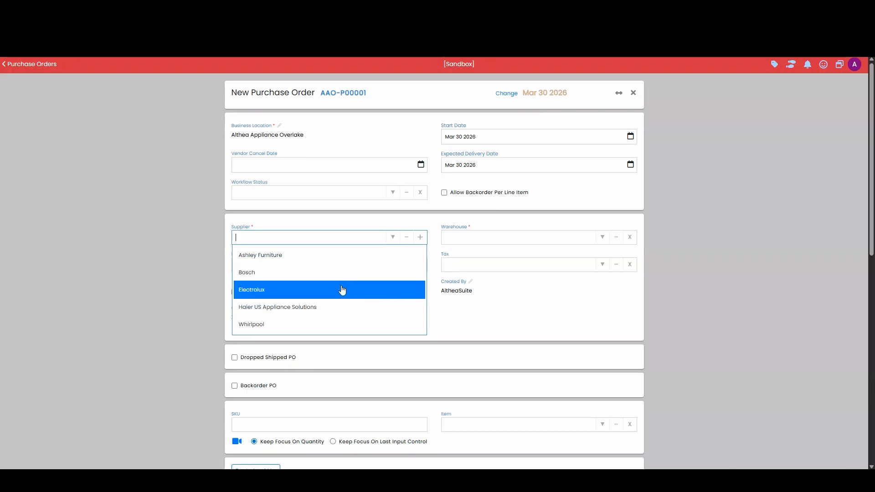
pyautogui.click(331, 323)
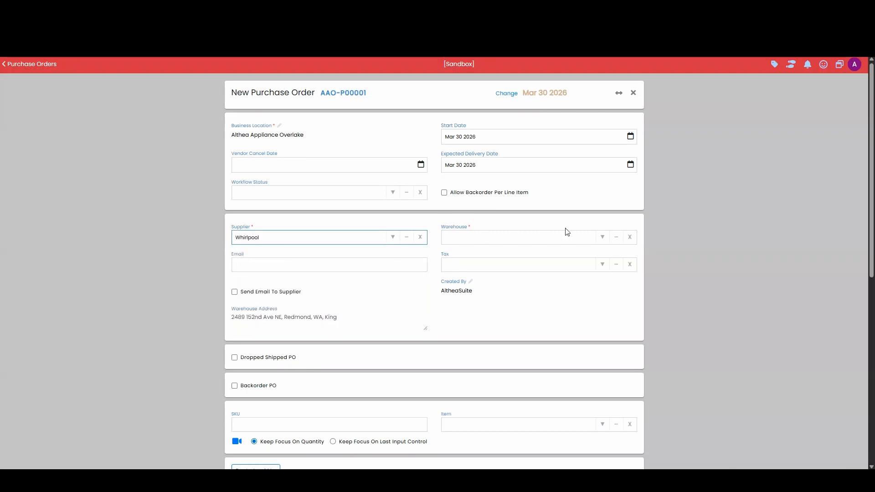
pyautogui.click(555, 236)
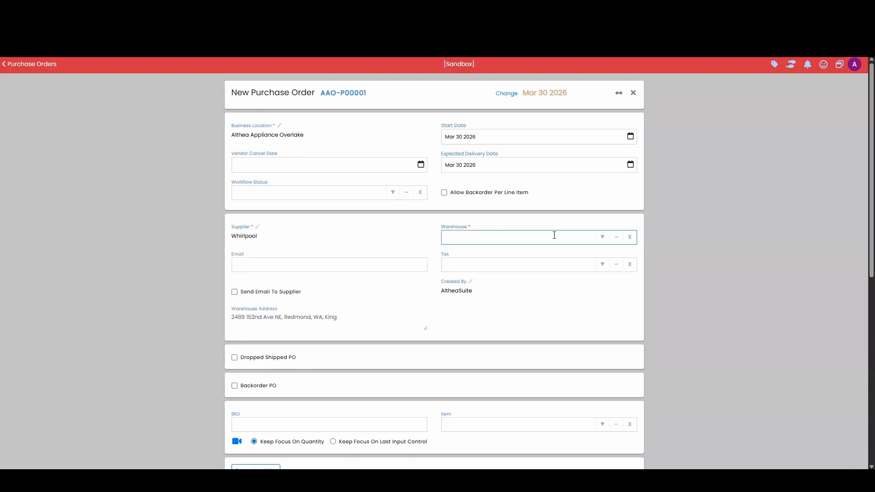
pyautogui.click(603, 237)
pyautogui.click(579, 256)
# Add item B36CT81ENS, the 800 Series 36 in. French door refrigerator, to the purchase order
pyautogui.scroll(-5, 677, 223)
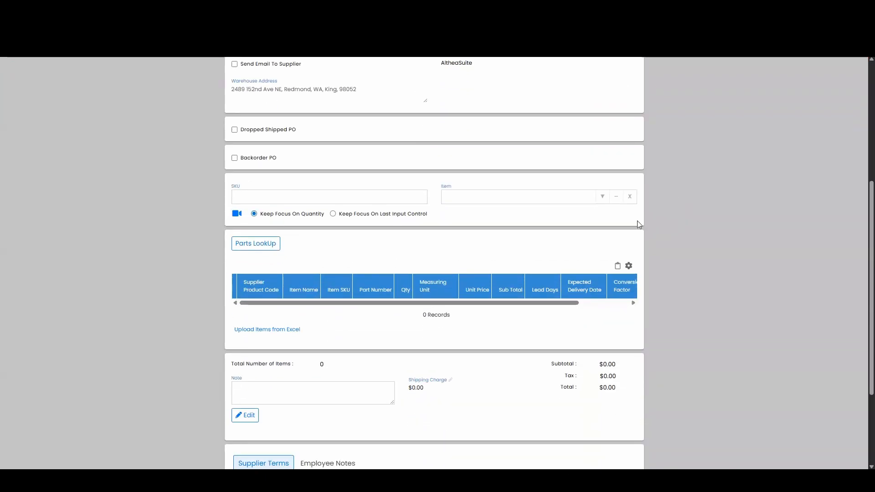
pyautogui.click(253, 195)
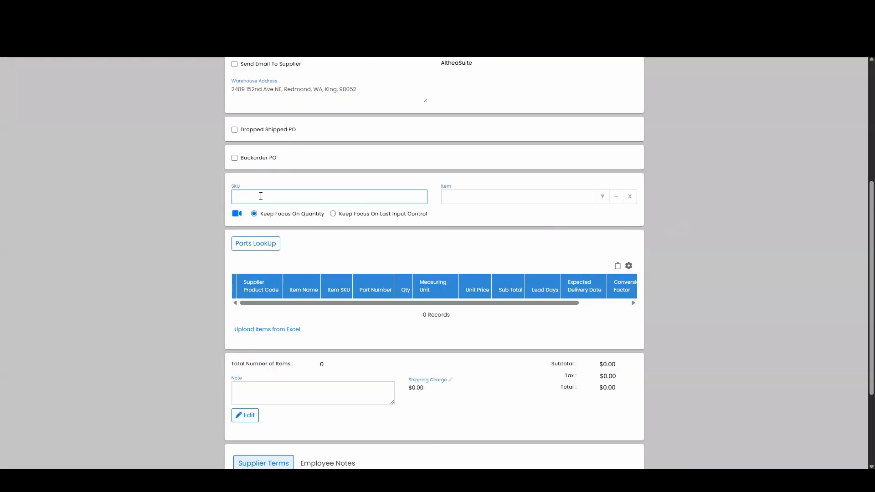
pyautogui.click(468, 199)
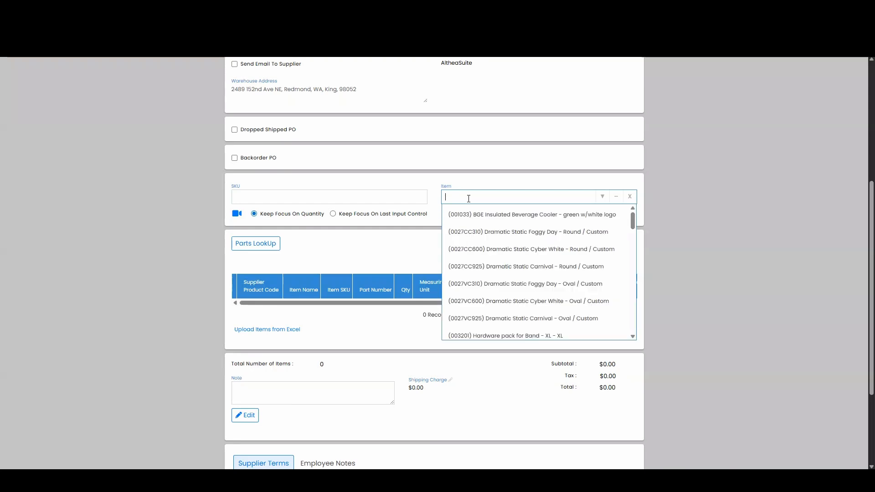
pyautogui.write('B36CT81ENS')
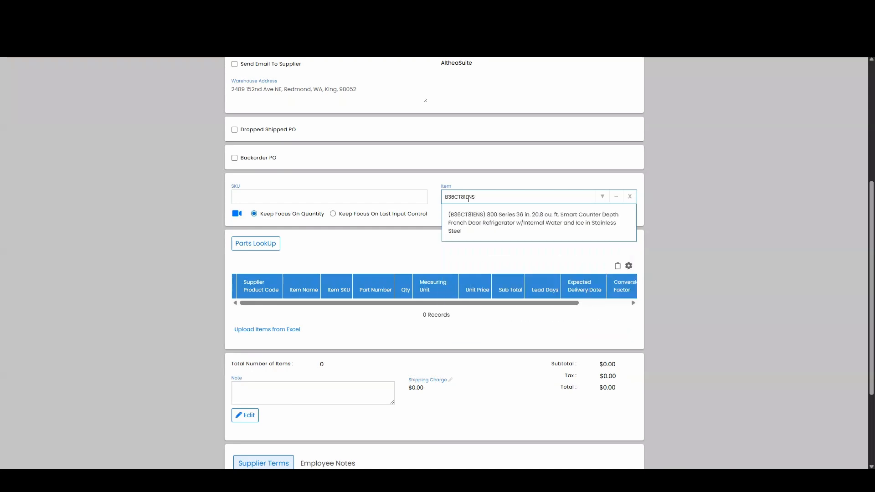
pyautogui.click(490, 225)
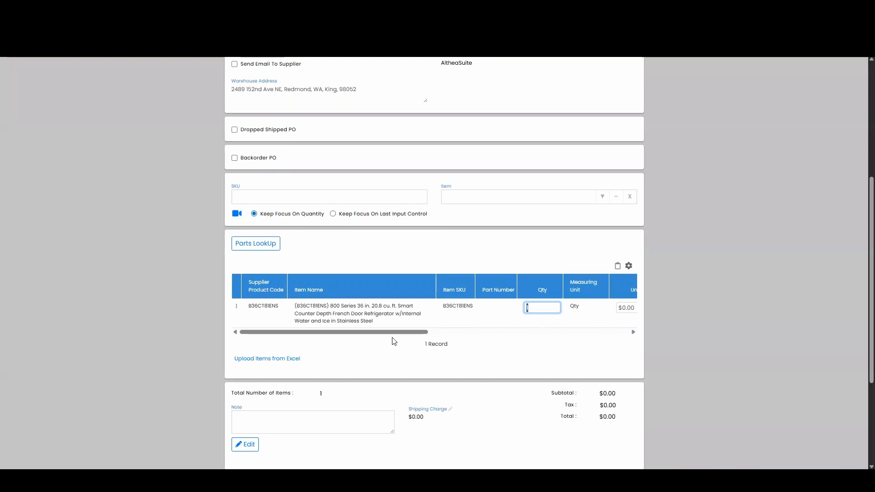
# Set the unit price of the B36CT81ENS refrigerator line to $359.00
pyautogui.moveTo(403, 335); pyautogui.dragTo(461, 335)
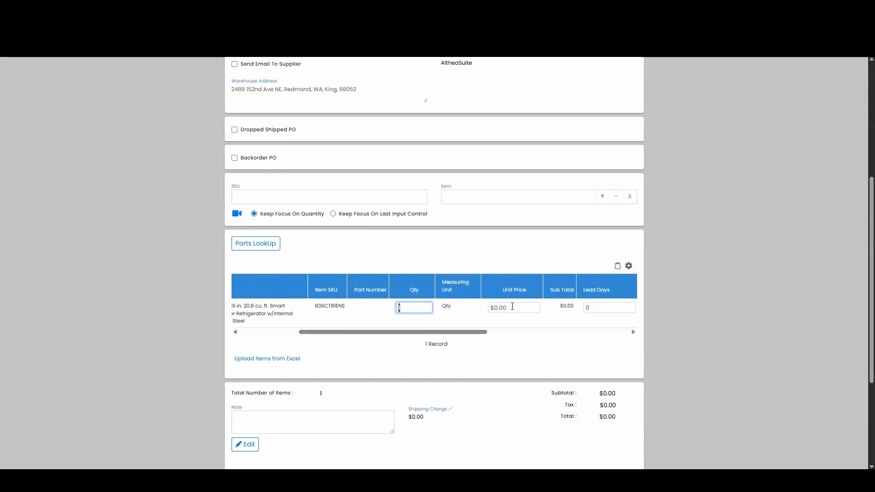
pyautogui.click(512, 307)
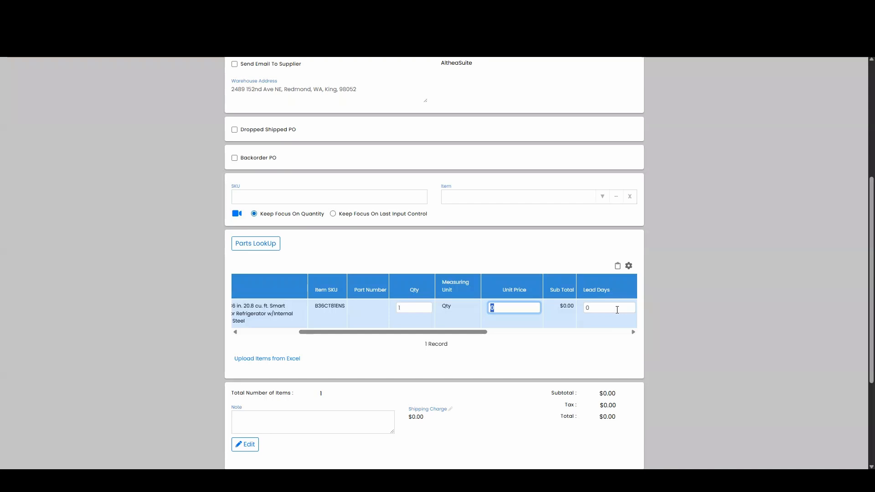
pyautogui.write('359')
pyautogui.click(671, 300)
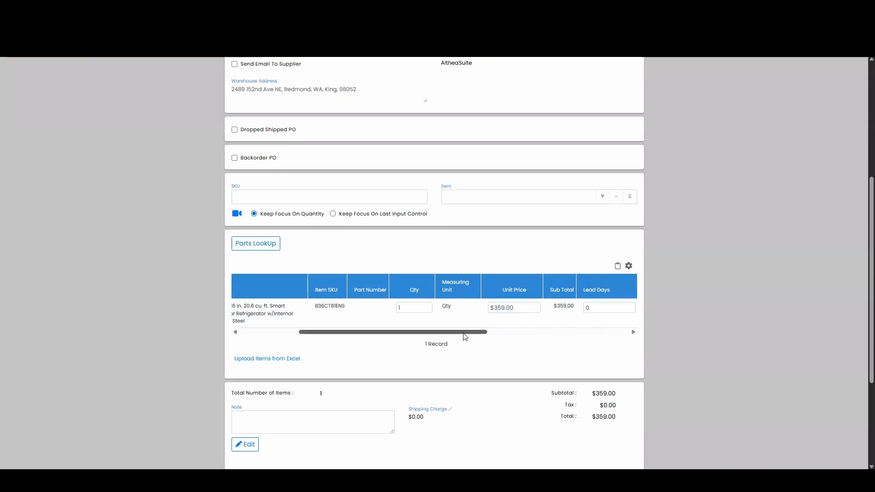
pyautogui.moveTo(465, 336); pyautogui.dragTo(319, 336)
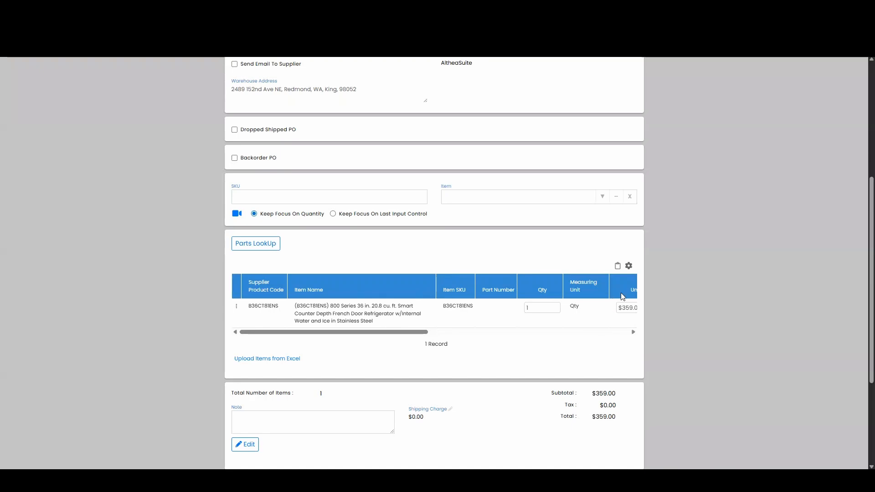
# Save the Whirlpool purchase order without printing it
pyautogui.moveTo(872, 220); pyautogui.dragTo(872, 319)
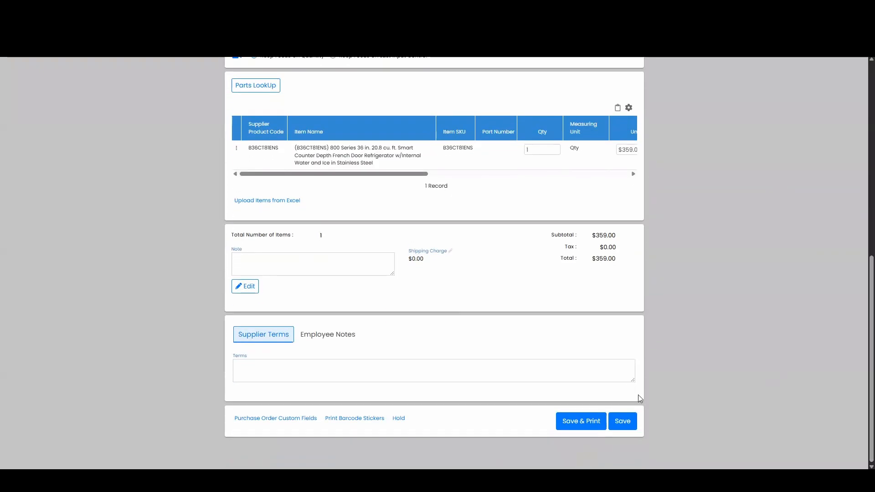
pyautogui.click(629, 423)
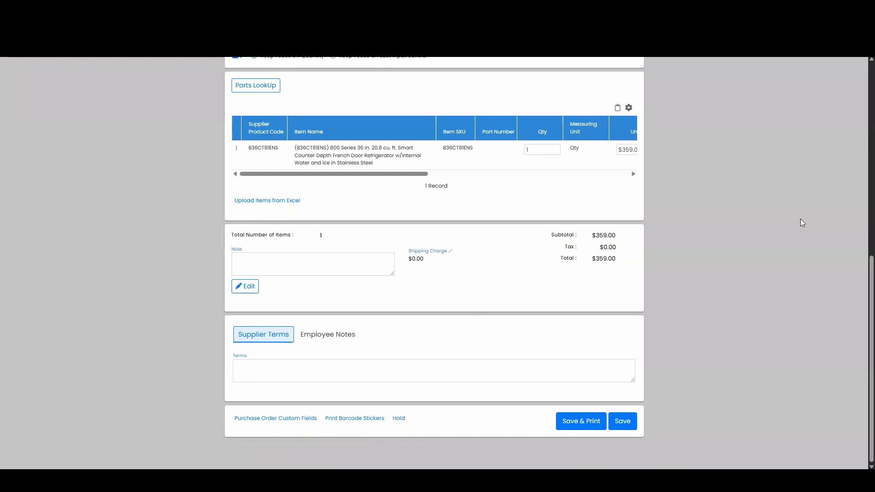
pyautogui.click(621, 422)
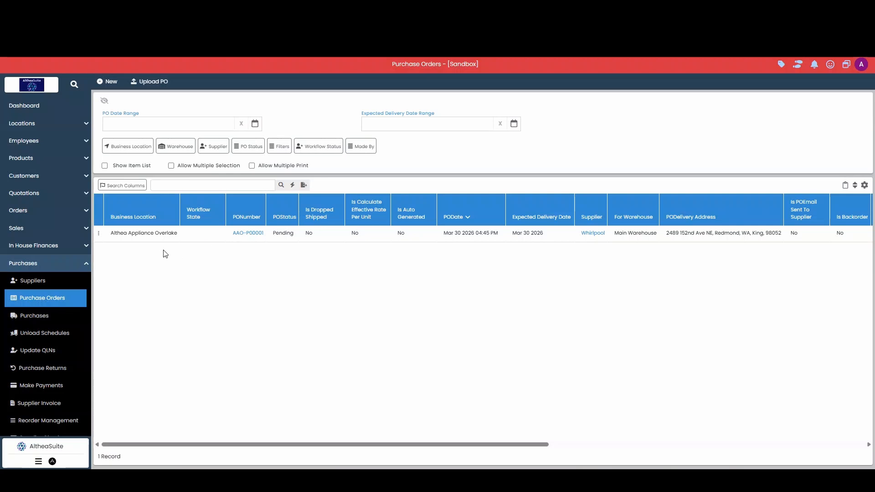
# Open the customer orders list and create a back order PO from the $99.00 order with requested delivery date Apr 01 2026
pyautogui.click(53, 265)
pyautogui.click(42, 213)
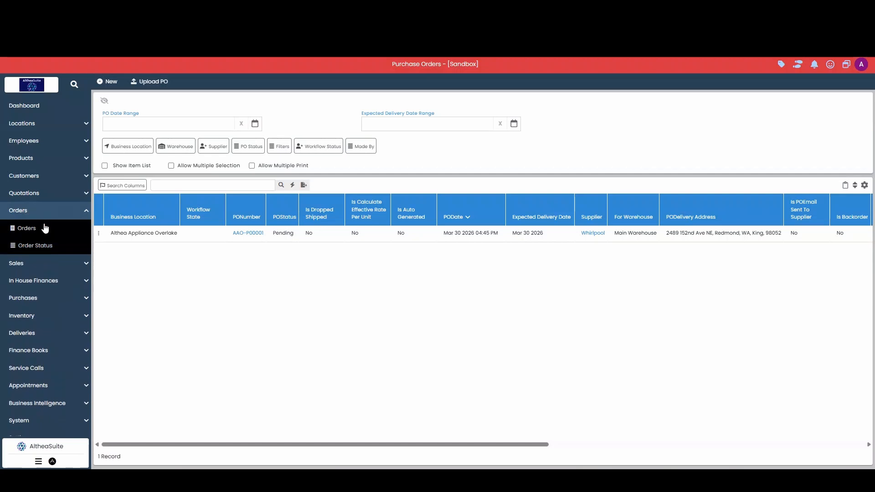
pyautogui.click(44, 228)
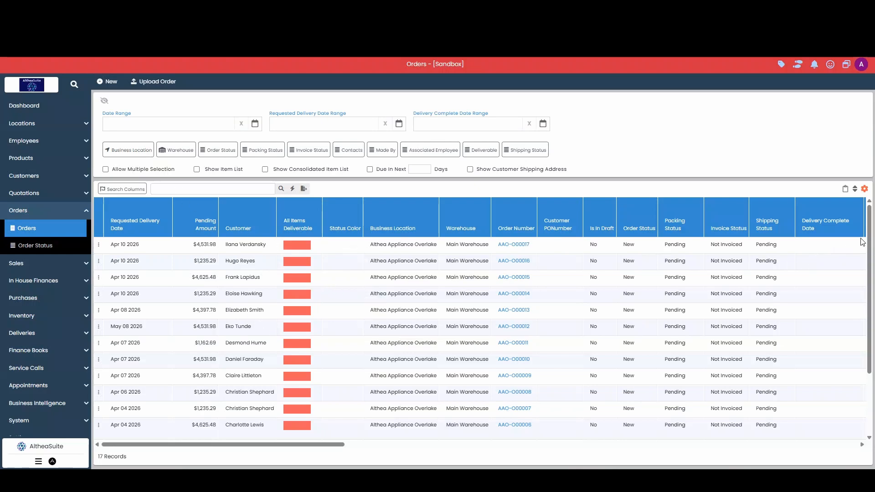
pyautogui.scroll(-3, 711, 310)
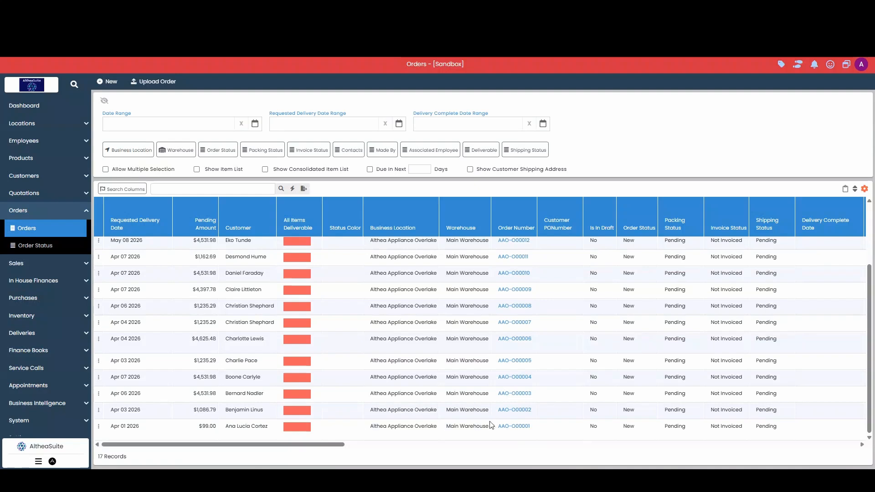
pyautogui.click(99, 427)
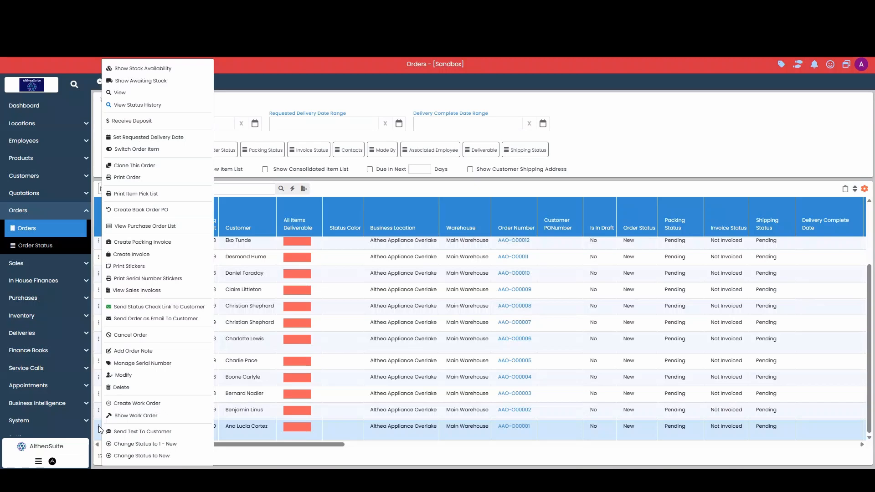
pyautogui.click(125, 211)
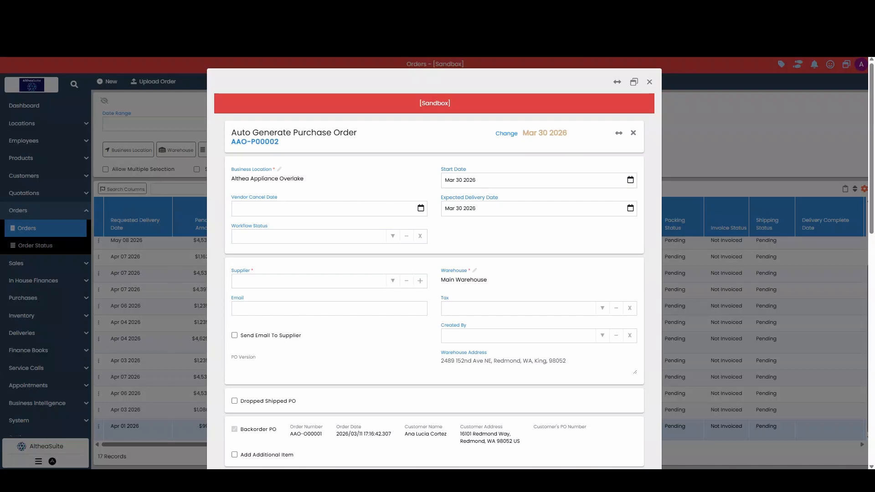
# Set the back order PO's supplier to Haier US Appliance Solutions and open its warehouse for editing
pyautogui.scroll(-2, 523, 211)
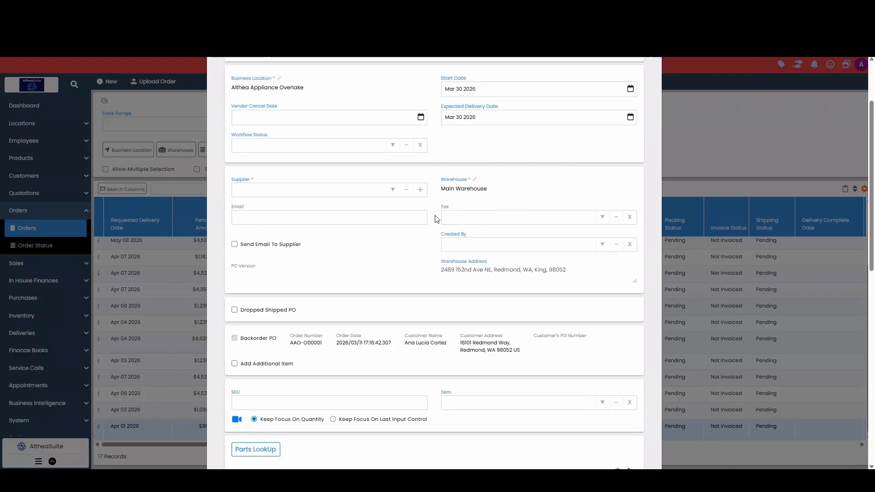
pyautogui.click(393, 190)
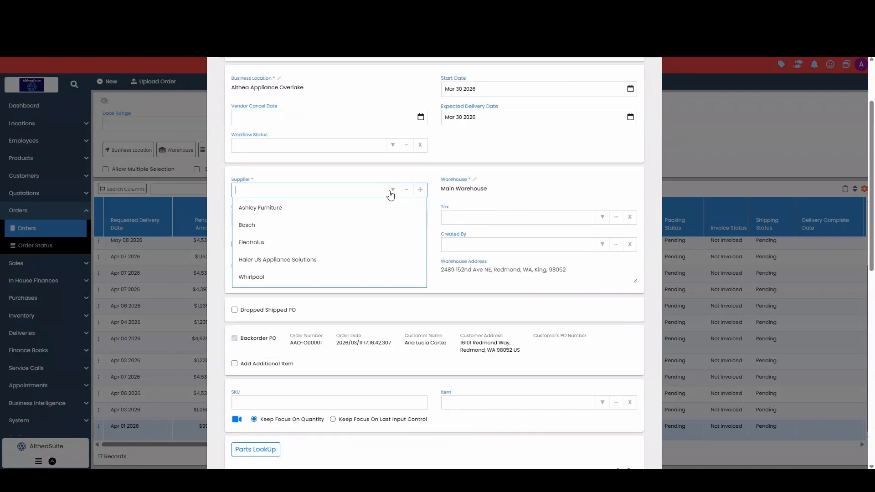
pyautogui.click(351, 266)
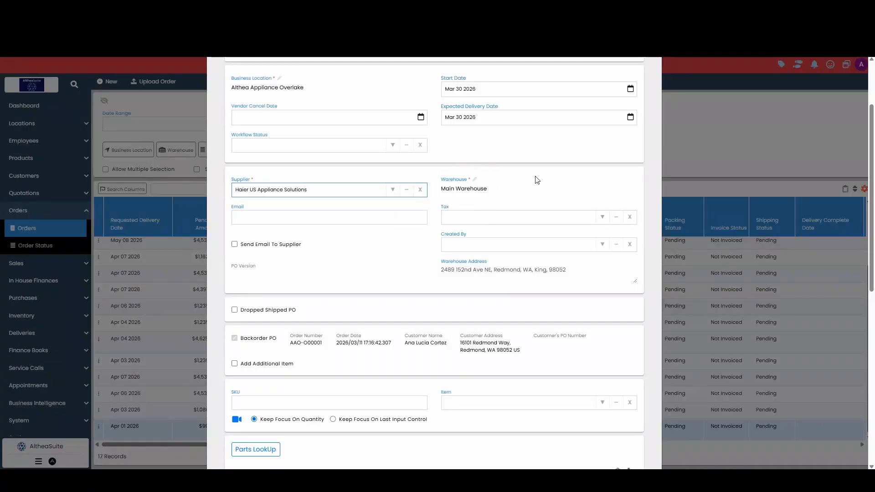
pyautogui.click(605, 188)
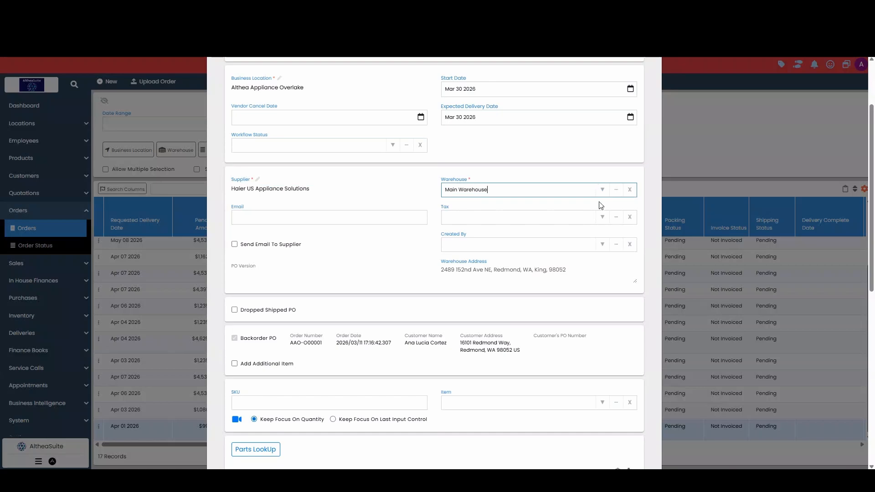
# Set the unit price of the Whirlpool Lavadora 17 kg line (7MWTW1700EM) to $359.00 on the back order PO
pyautogui.scroll(-2, 301, 267)
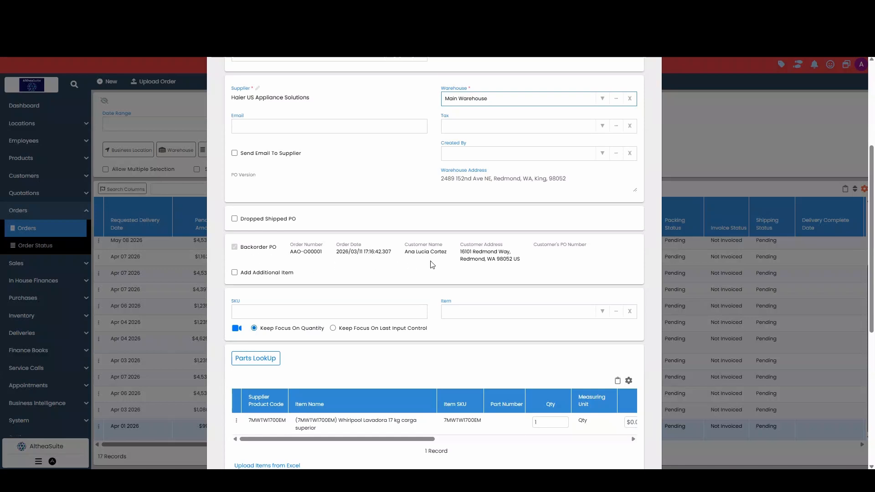
pyautogui.scroll(-3, 495, 271)
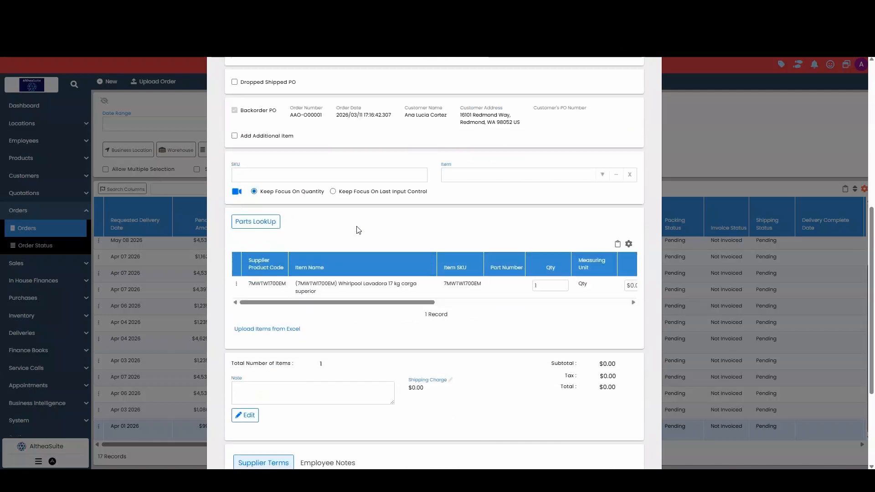
pyautogui.moveTo(364, 307); pyautogui.dragTo(419, 305)
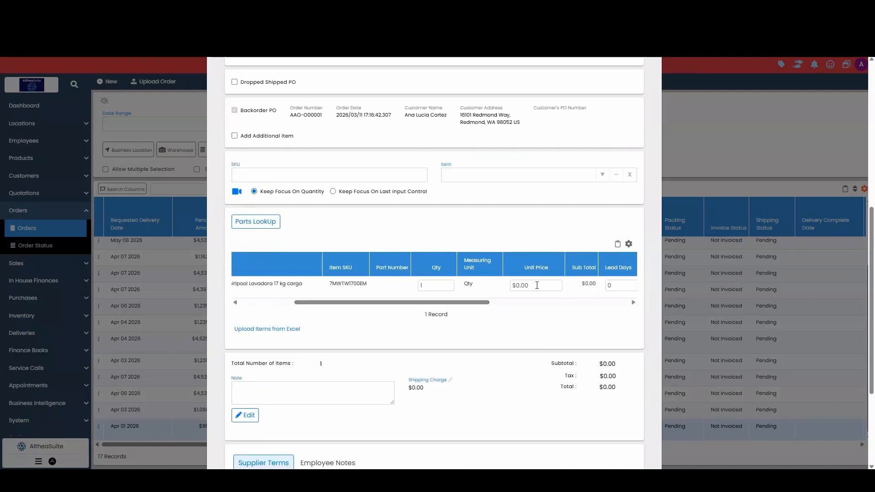
pyautogui.click(535, 285)
pyautogui.write('359')
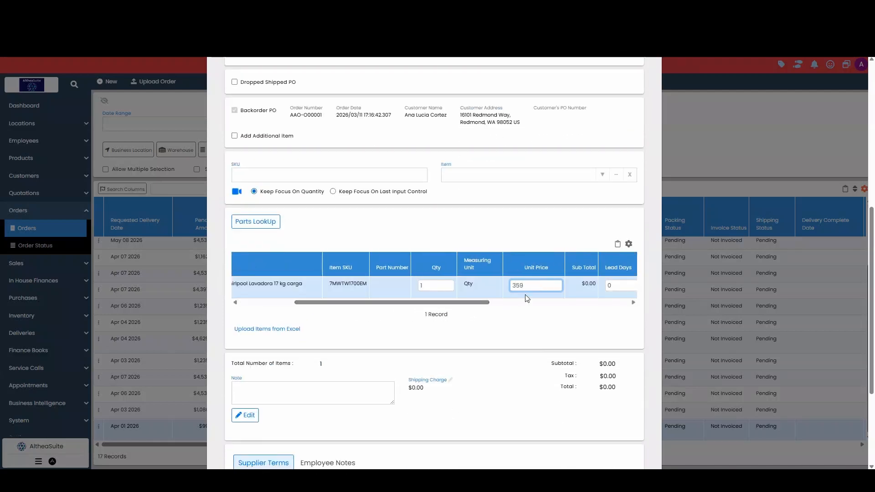
pyautogui.click(510, 321)
pyautogui.moveTo(473, 305); pyautogui.dragTo(374, 302)
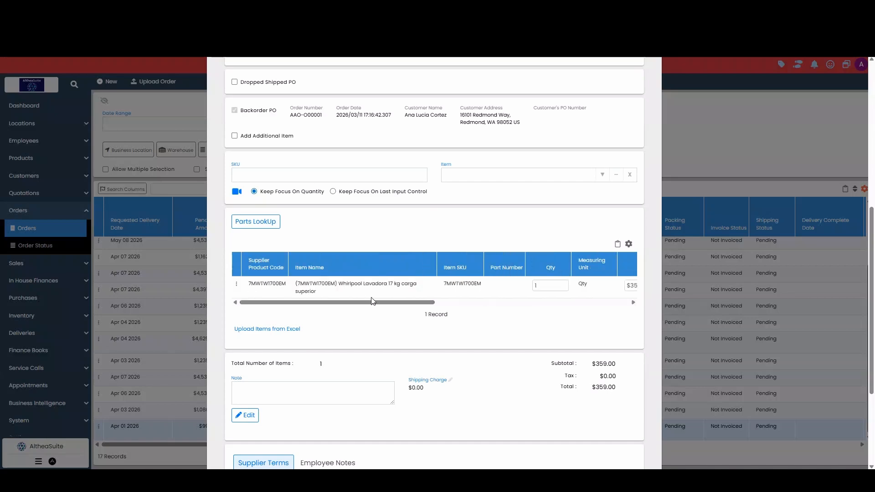
# Save the back order PO without printing and refresh the orders list
pyautogui.scroll(-5, 497, 320)
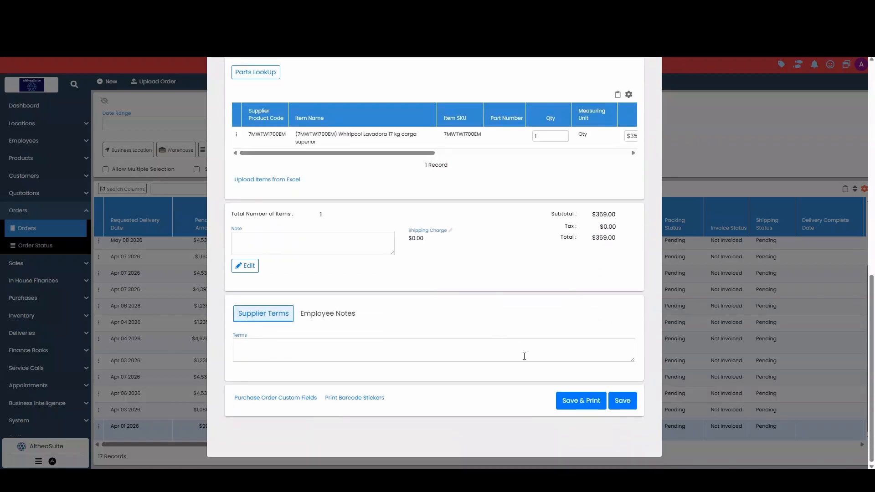
pyautogui.click(622, 401)
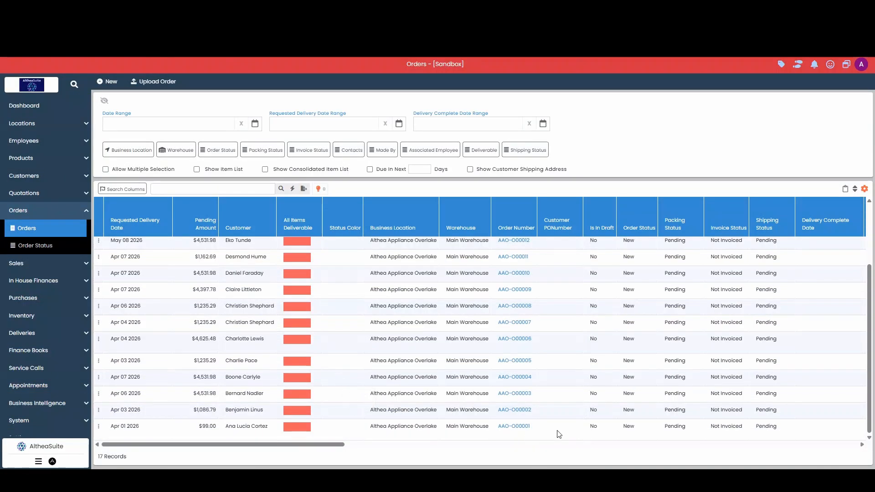
pyautogui.click(280, 189)
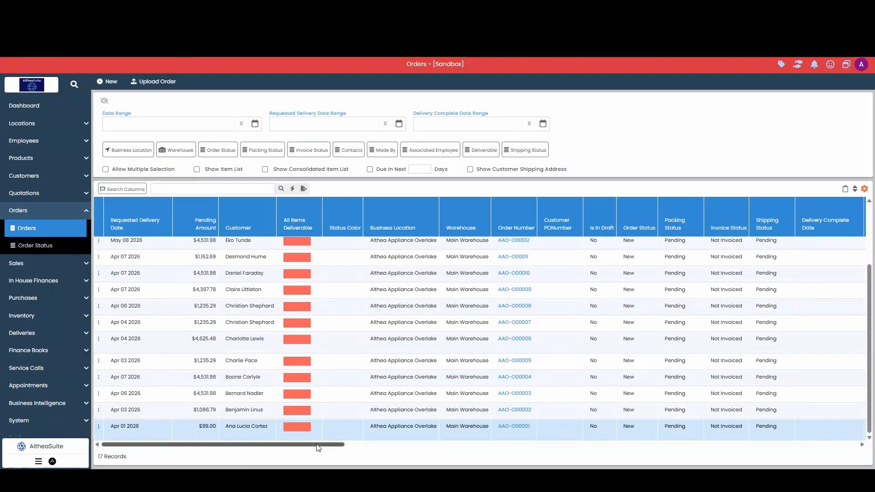
# Open the purchase order linked to the $99.00 customer order, review its details and close it
pyautogui.moveTo(318, 449); pyautogui.dragTo(441, 448)
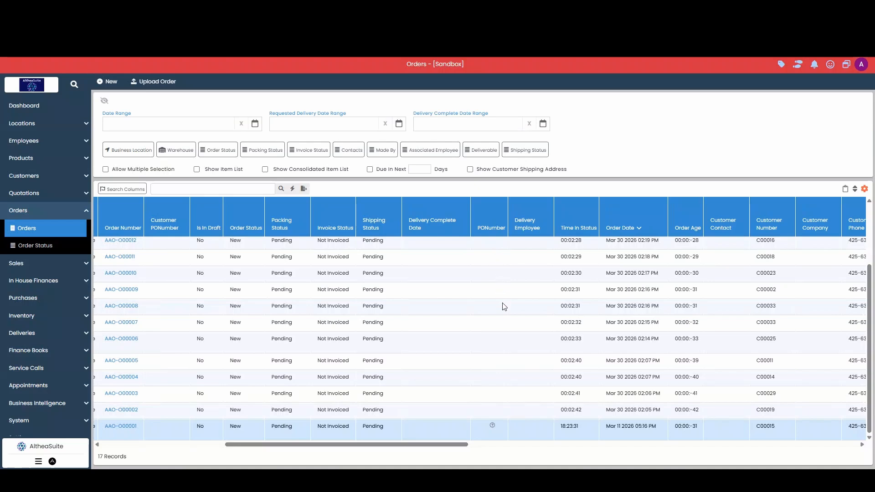
pyautogui.click(492, 426)
pyautogui.click(498, 432)
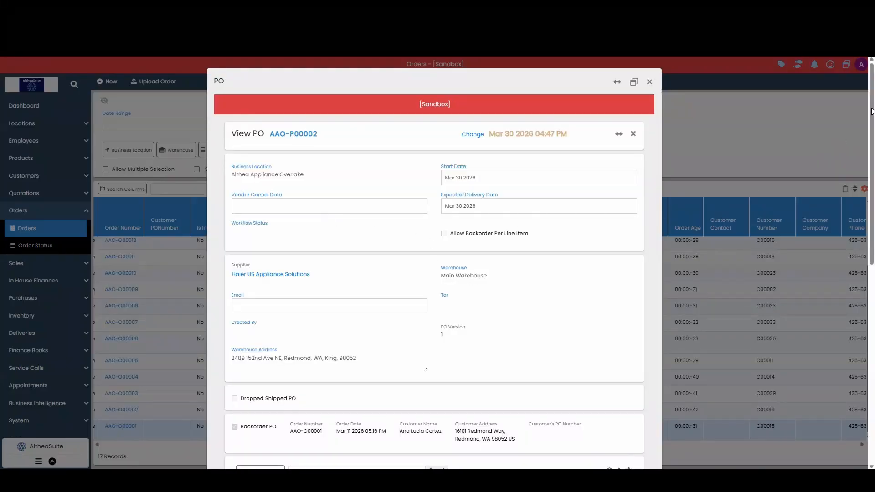
pyautogui.moveTo(872, 110); pyautogui.dragTo(854, 101)
pyautogui.click(649, 82)
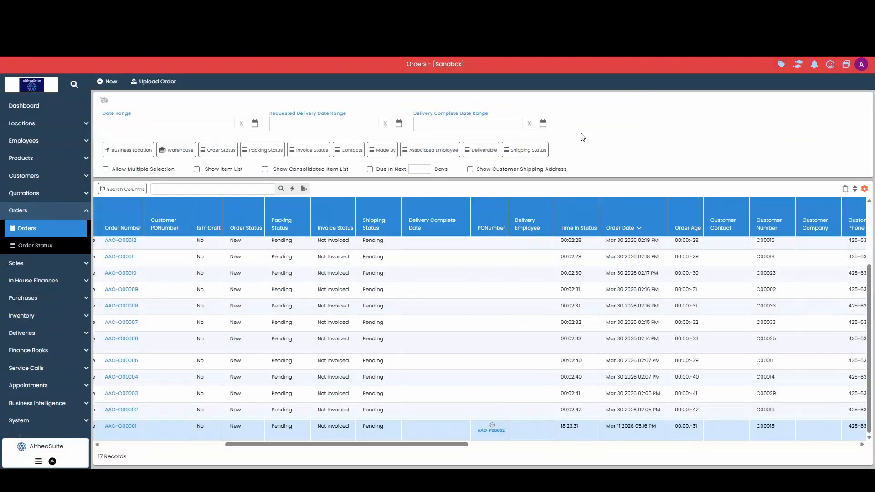
# Show the orders as an item list consolidated by warehouse and business location, limited to short items and counting arriving quantities as available
pyautogui.moveTo(418, 449); pyautogui.dragTo(289, 449)
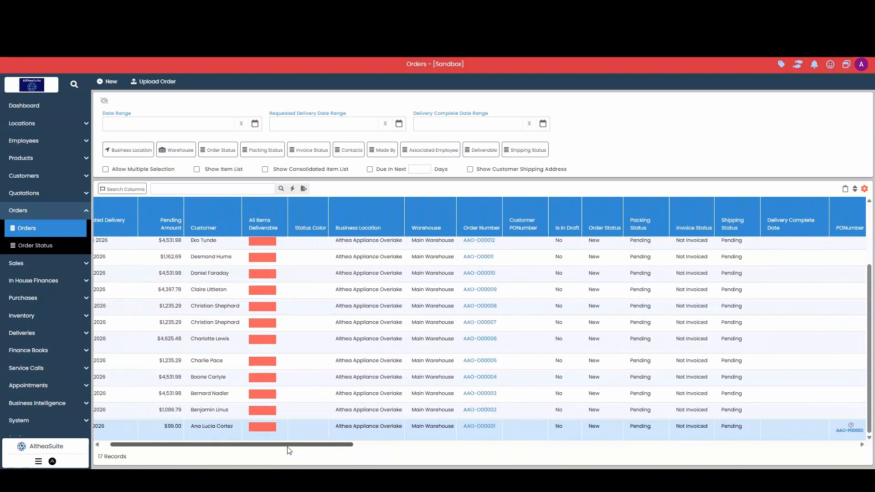
pyautogui.scroll(2, 245, 254)
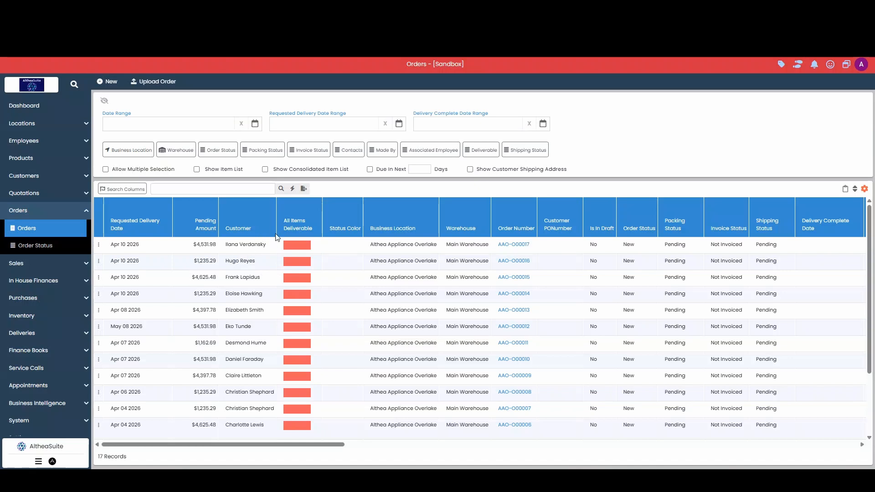
pyautogui.click(266, 170)
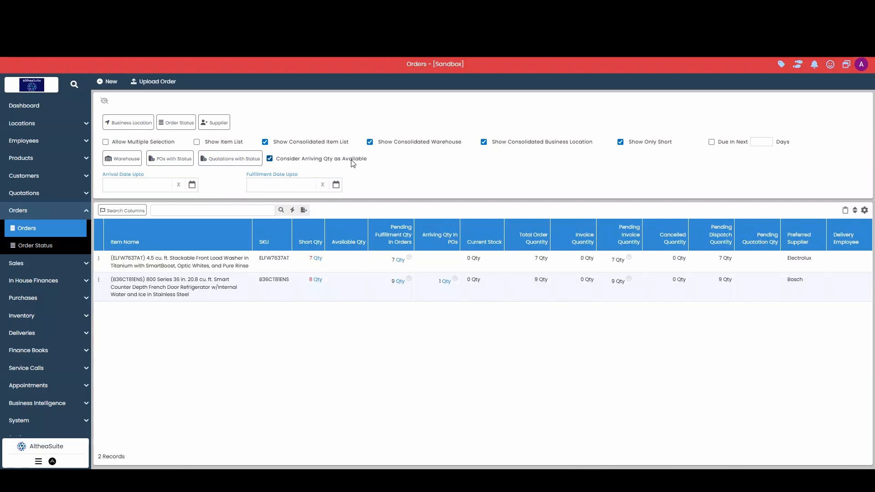
# Compare the short items with arriving quantities excluded from availability, and include them again
pyautogui.click(269, 159)
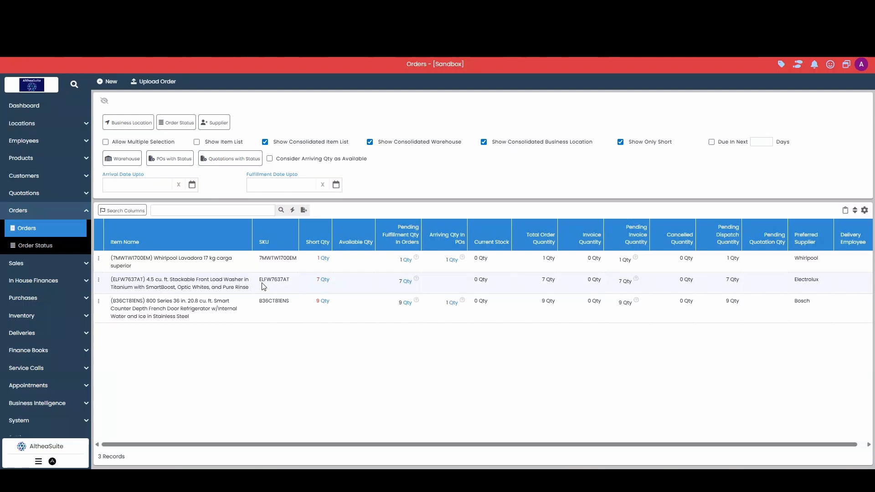
pyautogui.click(263, 262)
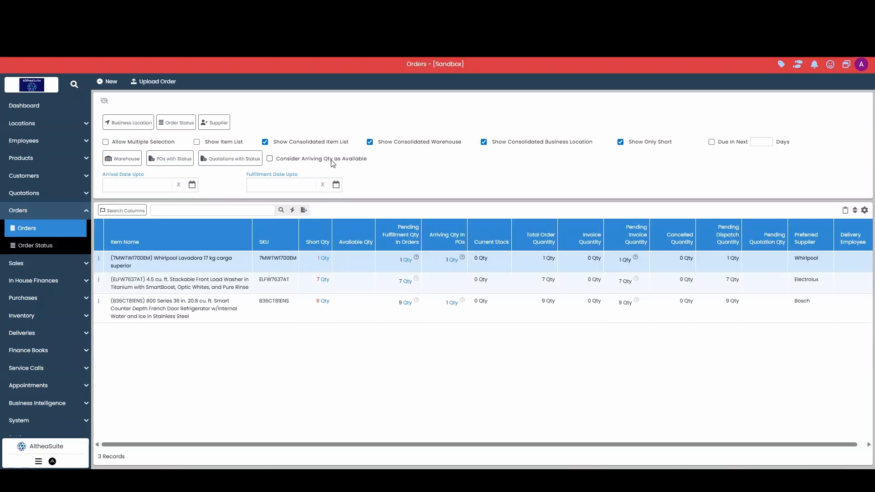
pyautogui.click(271, 159)
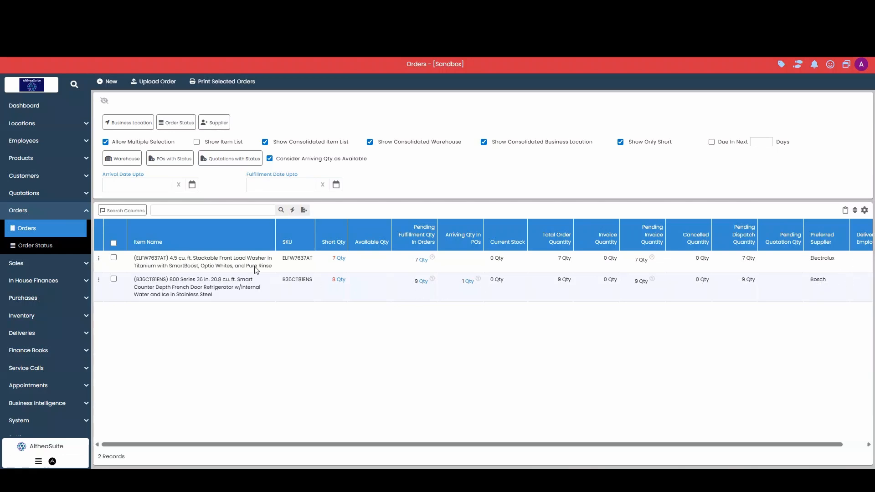
# Try a back order PO for both short items from mixed suppliers using multiple selection, check the supplier choices, and close it unsaved
pyautogui.click(114, 243)
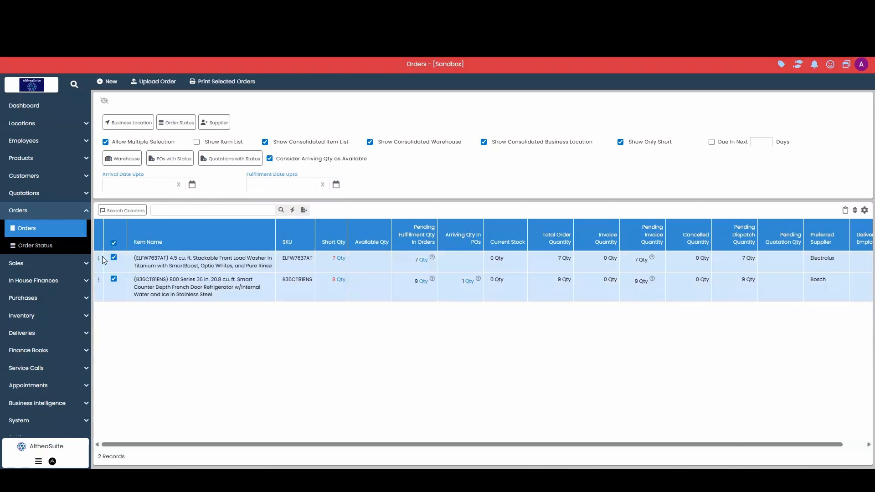
pyautogui.click(98, 258)
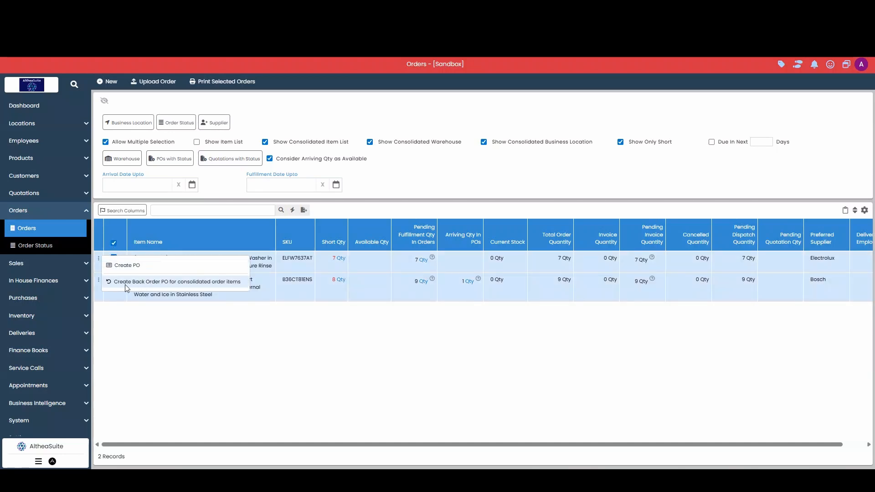
pyautogui.click(218, 282)
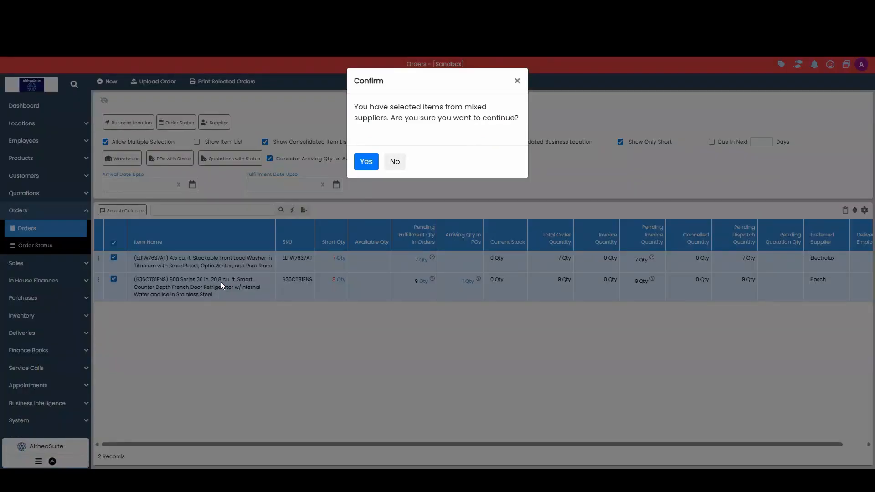
pyautogui.click(368, 162)
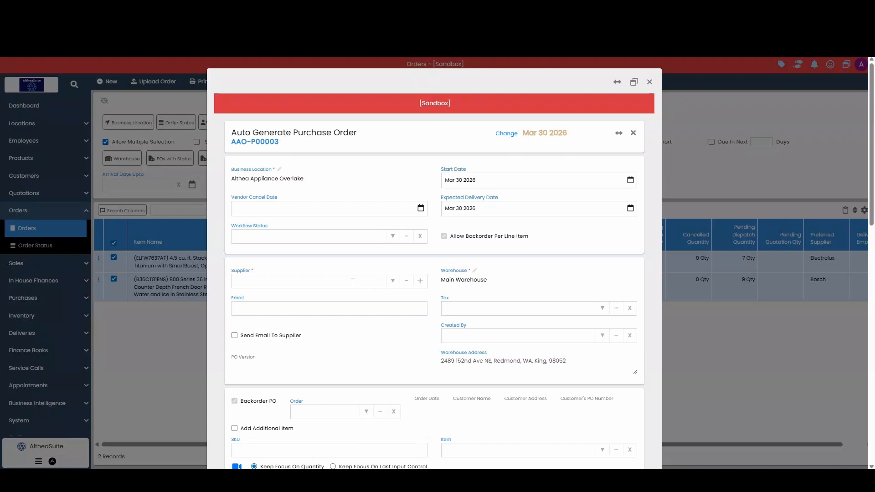
pyautogui.click(392, 281)
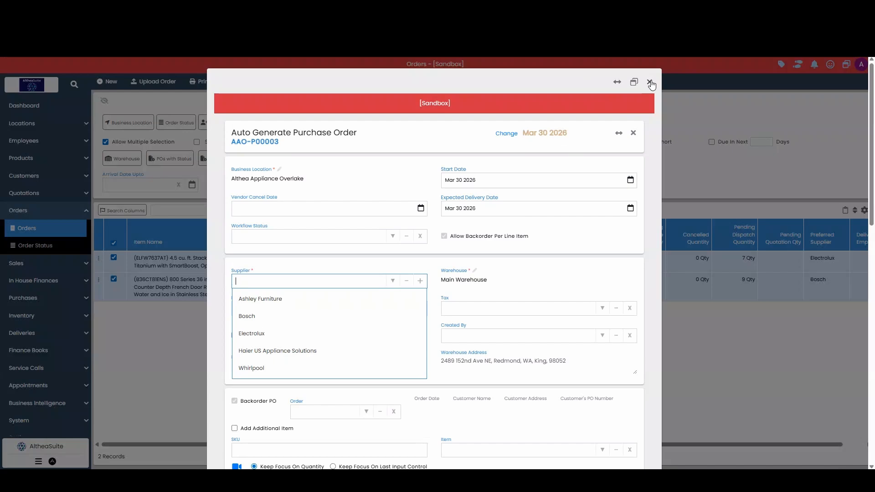
pyautogui.click(650, 83)
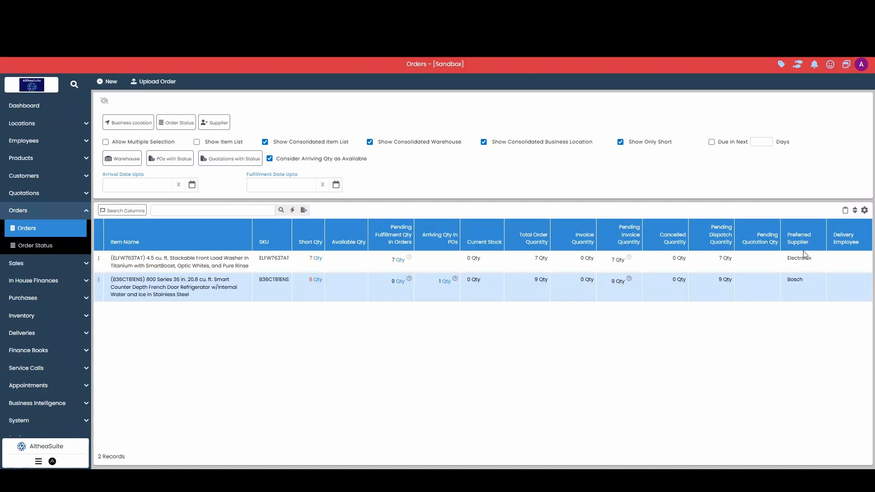
# Create a back order PO to Electrolux for the consolidated ELFW7637AT washer order items, review its lines and save it without printing
pyautogui.click(802, 264)
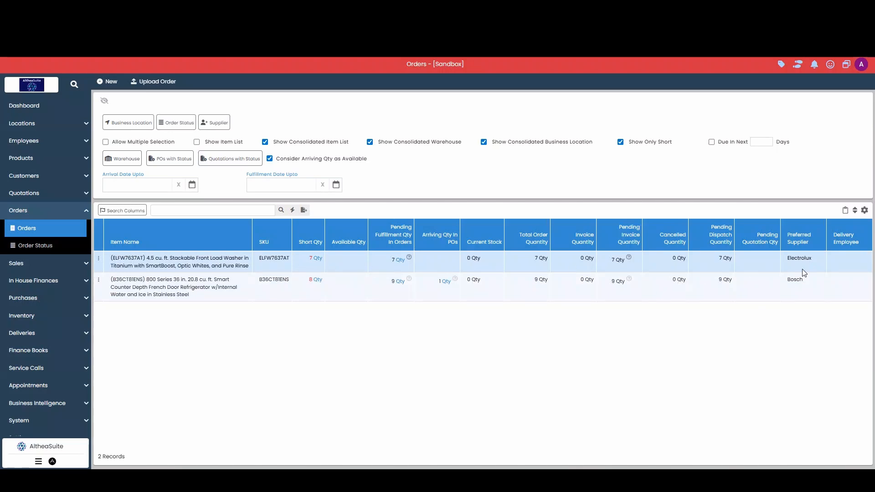
pyautogui.click(99, 260)
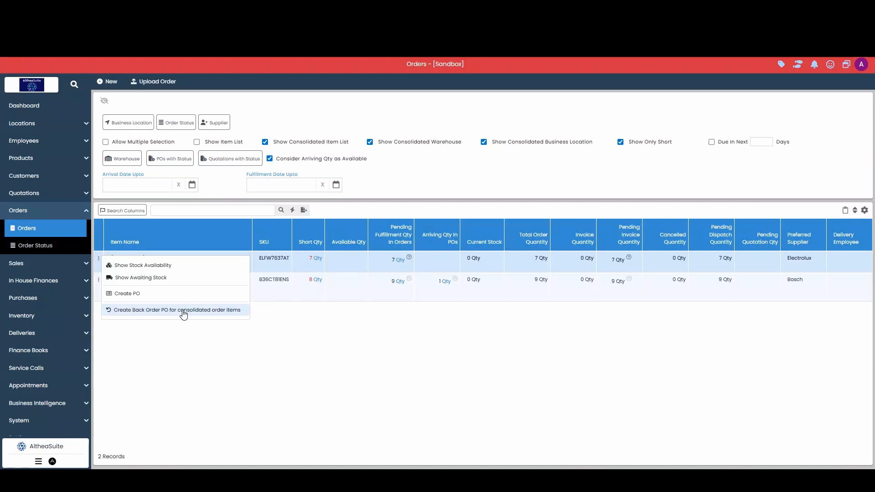
pyautogui.click(140, 311)
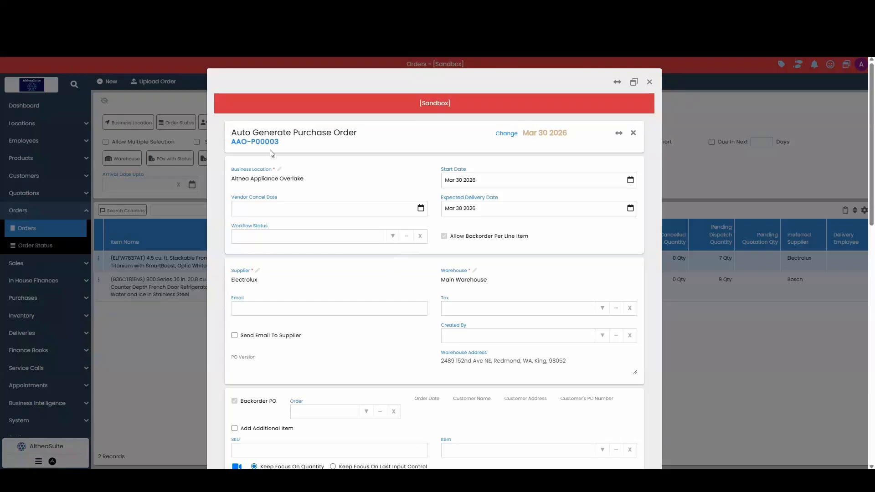
pyautogui.scroll(-2, 313, 177)
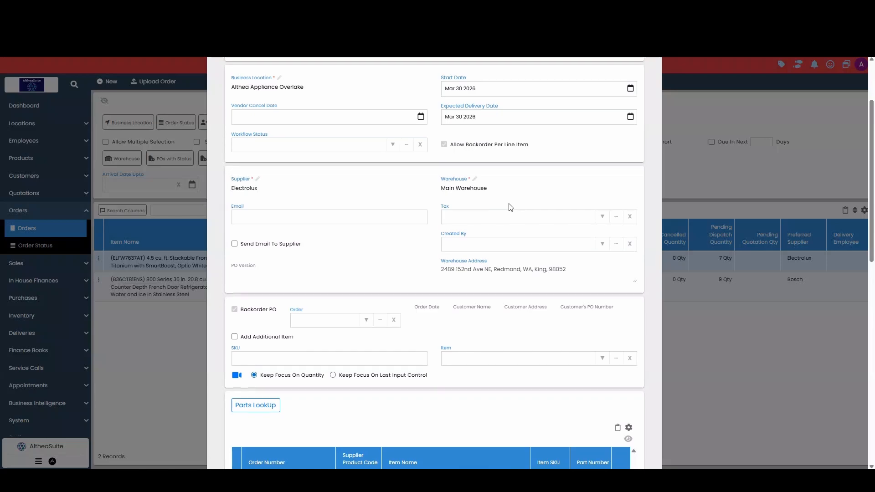
pyautogui.scroll(-4, 510, 206)
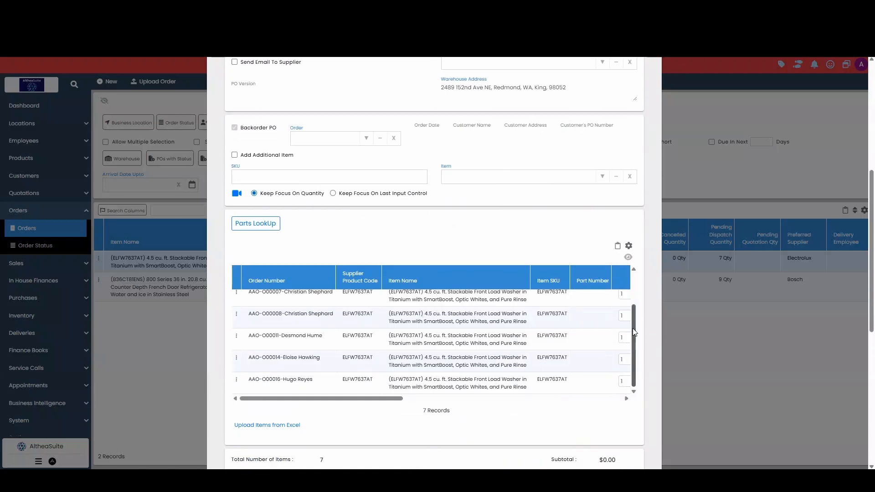
pyautogui.moveTo(633, 328); pyautogui.dragTo(641, 296)
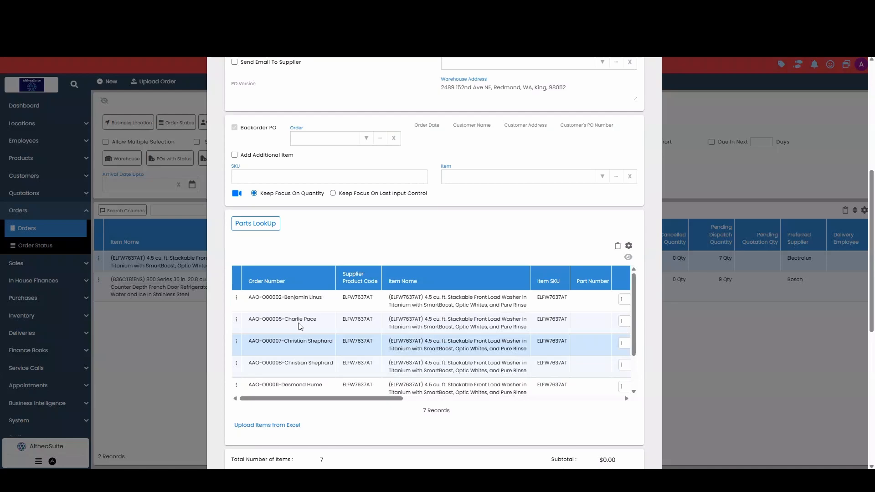
pyautogui.scroll(-7, 524, 387)
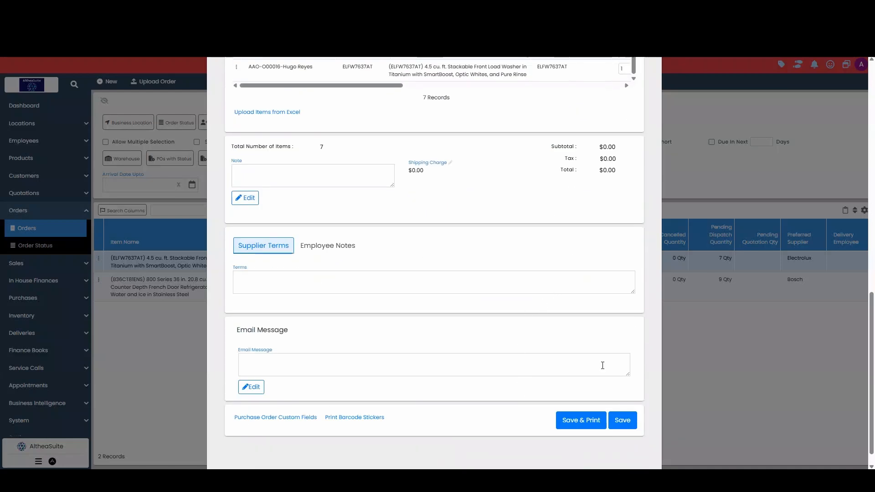
pyautogui.click(623, 421)
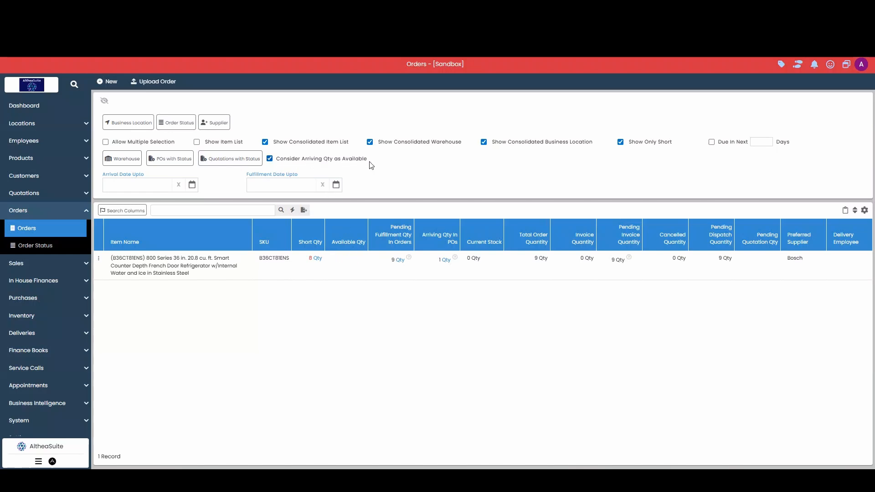
# Check the remaining short items without arriving quantities, and count arriving quantities as available again
pyautogui.click(270, 159)
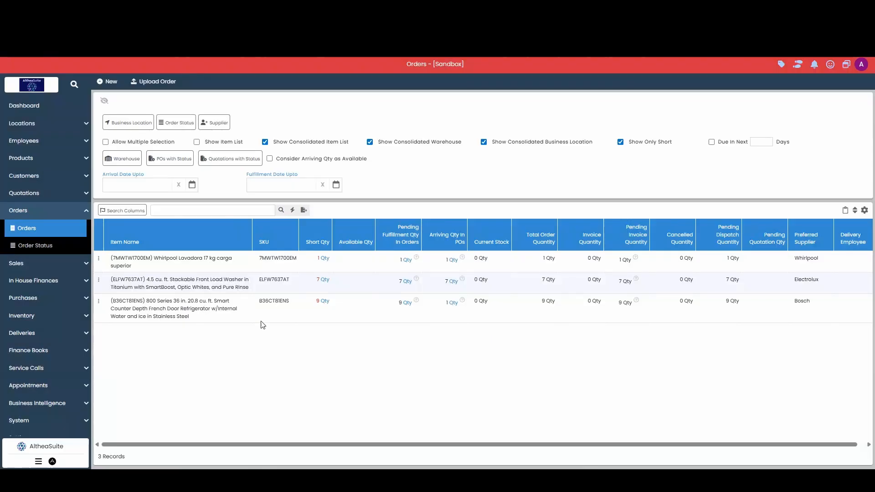
pyautogui.click(270, 159)
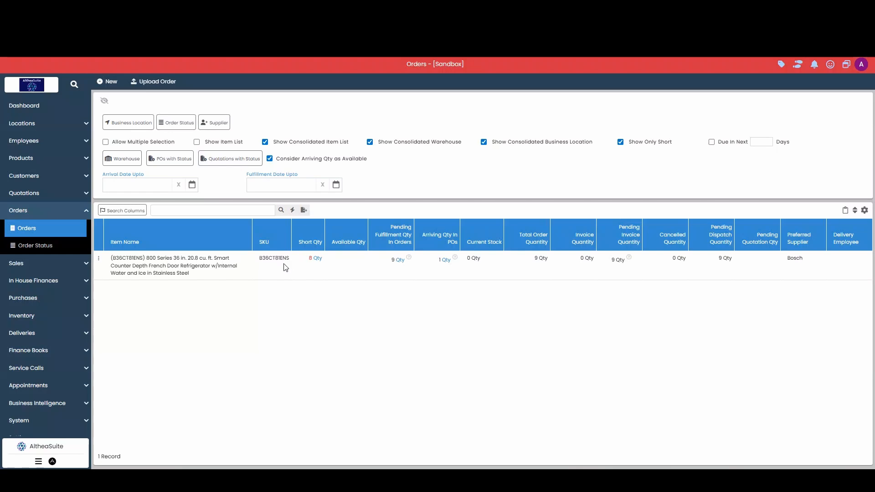
# Open a regular PO for the short B36CT81ENS Bosch refrigerator, check its quantity line and close it unsaved
pyautogui.click(101, 263)
pyautogui.click(99, 259)
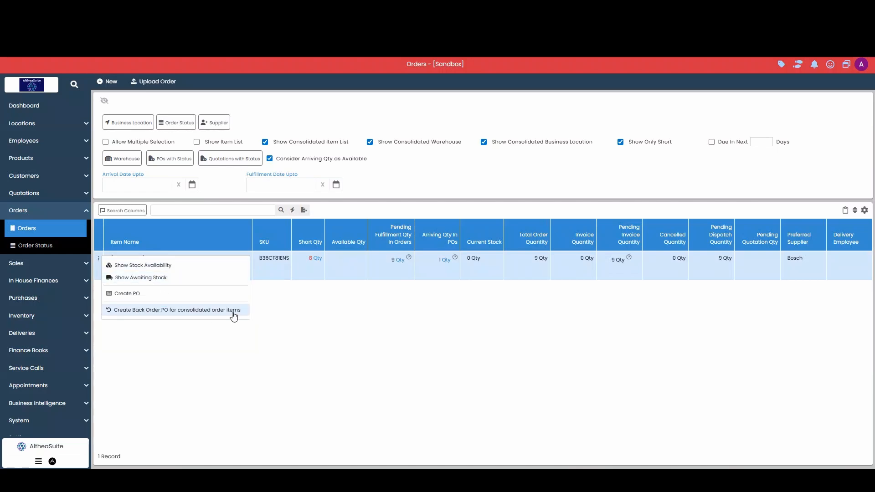
pyautogui.click(137, 295)
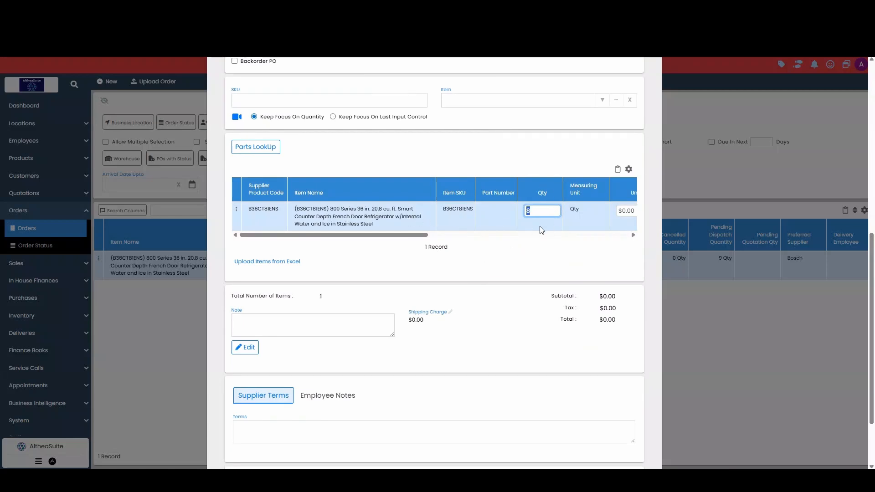
pyautogui.click(497, 273)
pyautogui.scroll(3, 475, 237)
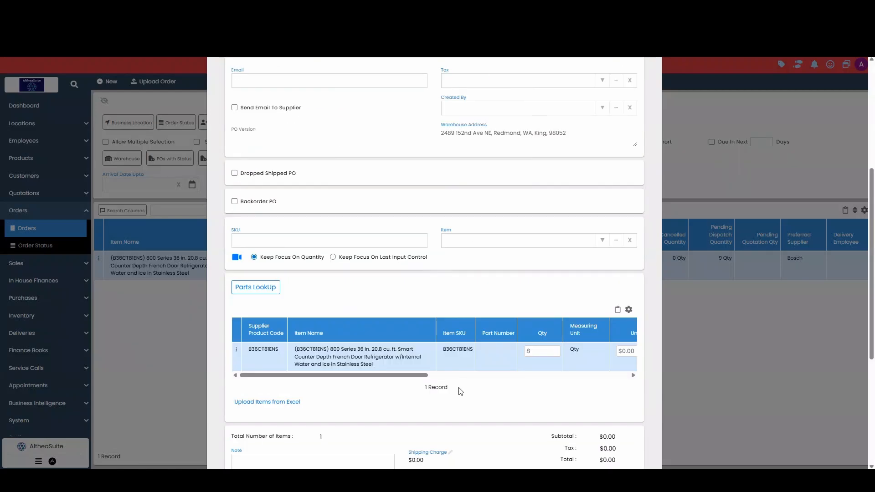
pyautogui.scroll(5, 600, 236)
pyautogui.click(651, 81)
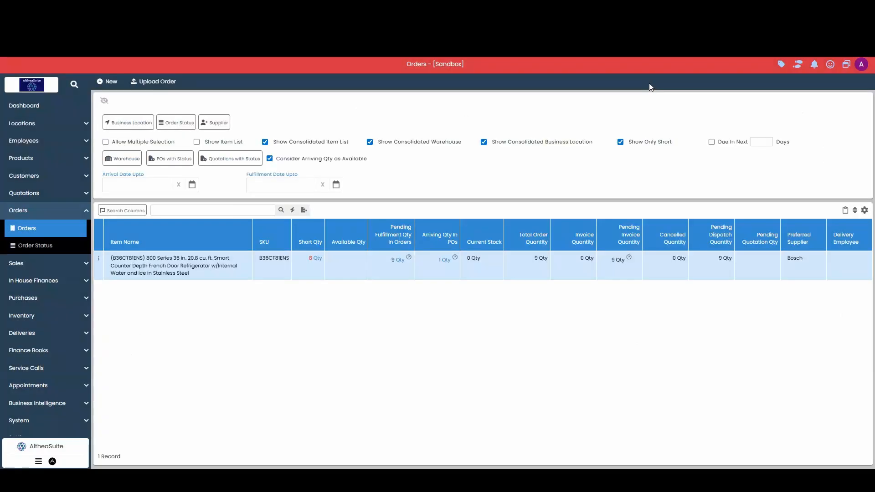
# Create a back order PO to Bosch for the consolidated B36CT81ENS refrigerator order items, review its lines and save it without printing
pyautogui.click(101, 260)
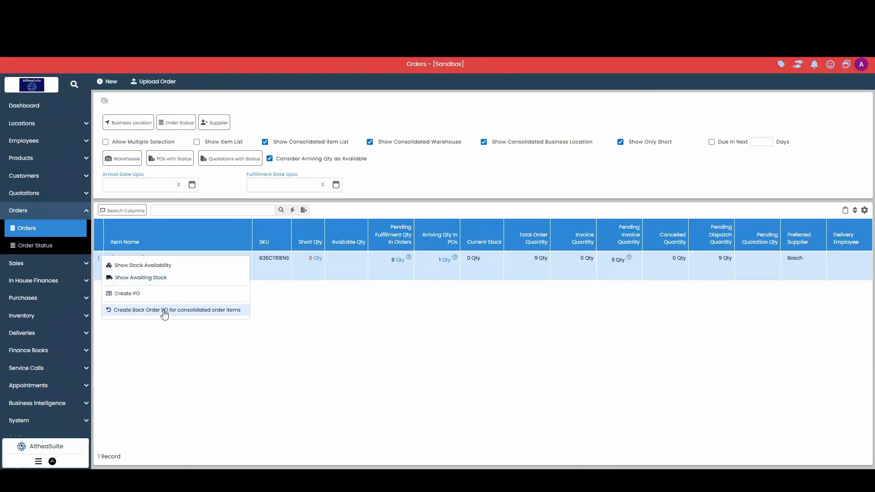
pyautogui.click(214, 311)
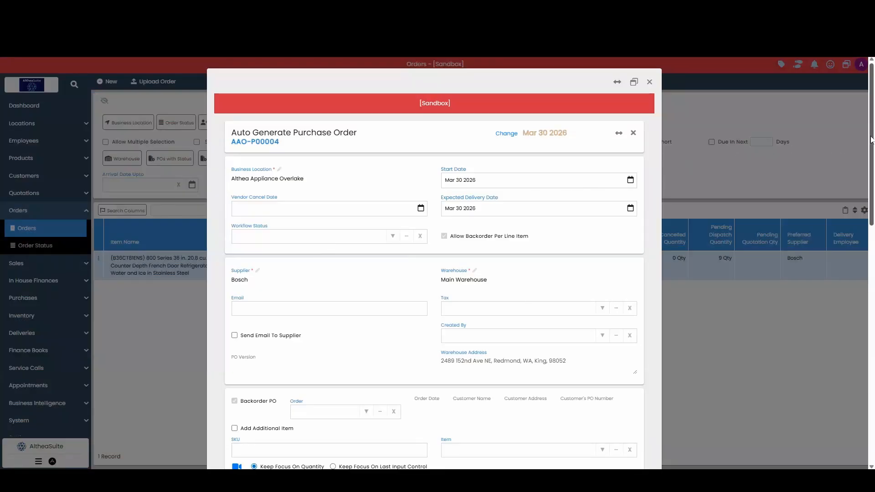
pyautogui.moveTo(870, 145); pyautogui.dragTo(868, 273)
pyautogui.moveTo(633, 297); pyautogui.dragTo(646, 230)
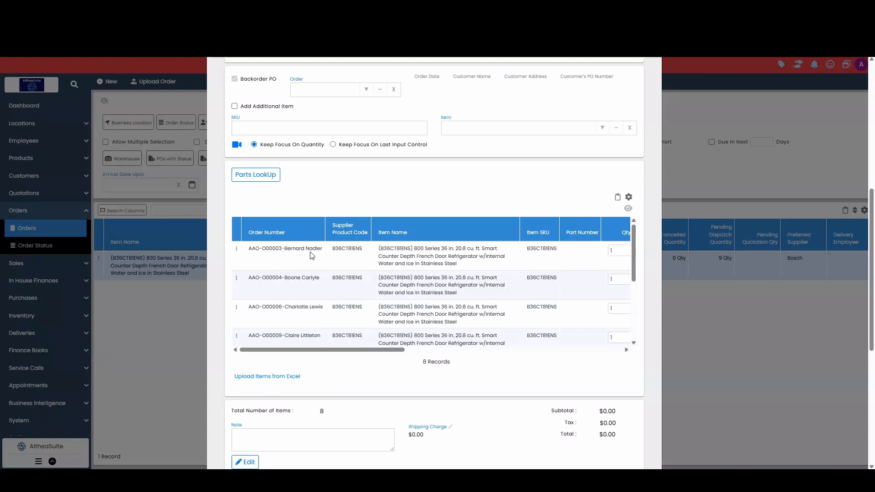
pyautogui.scroll(-5, 507, 362)
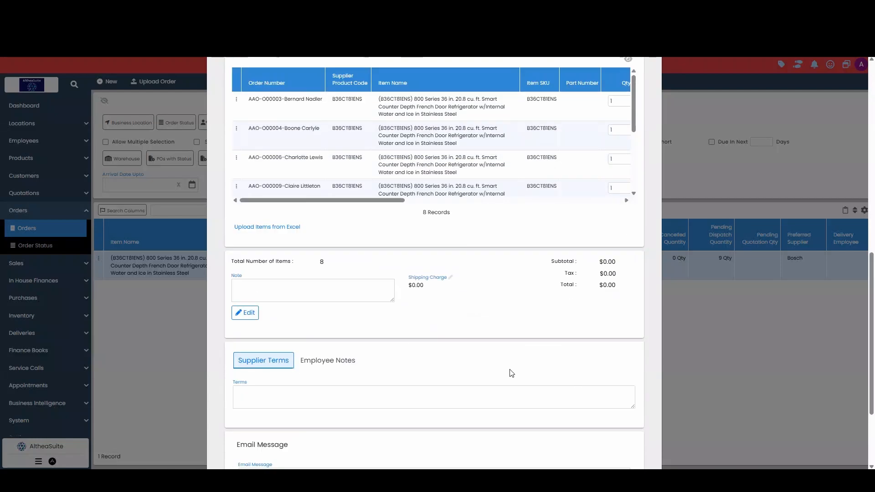
pyautogui.click(628, 416)
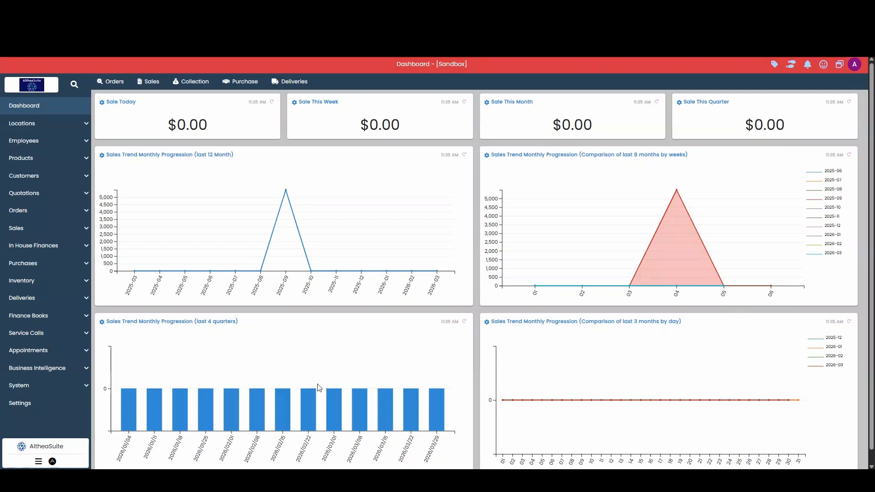
# Create a back order PO from the Sep 18 2025 sales invoice, using the preferred supplier and delivery to Main Warehouse
pyautogui.click(36, 231)
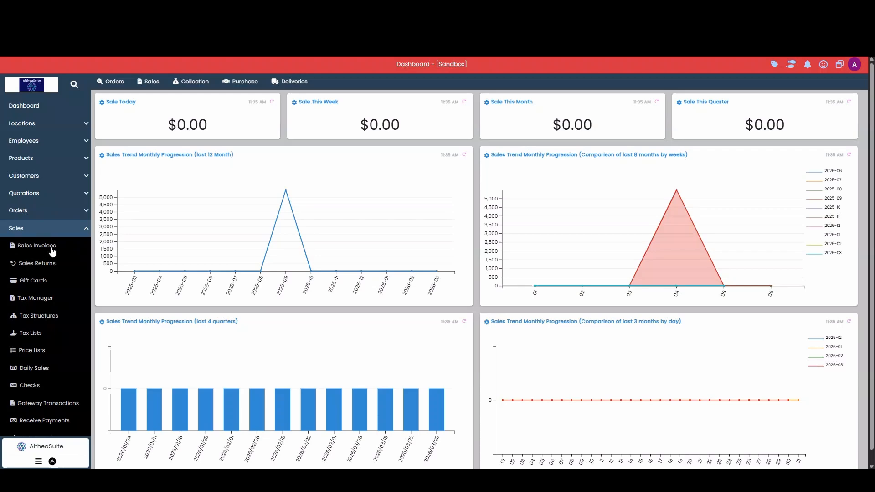
pyautogui.click(53, 252)
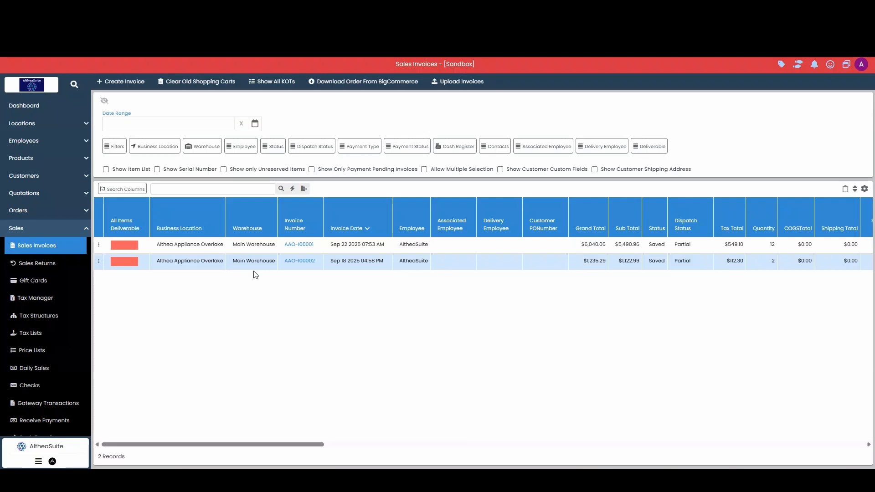
pyautogui.click(99, 261)
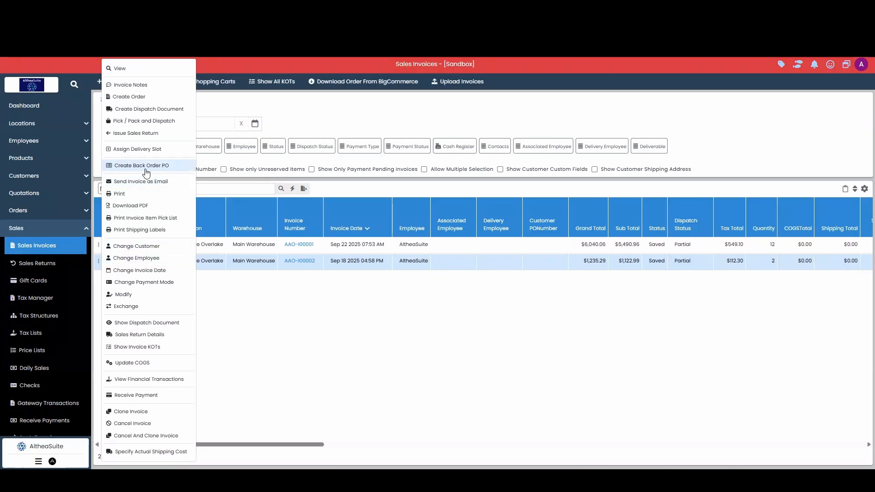
pyautogui.click(127, 165)
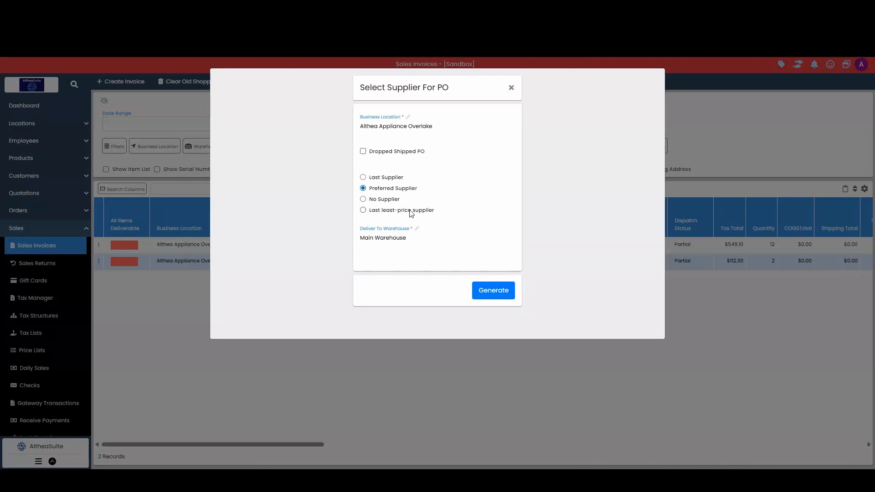
pyautogui.click(500, 295)
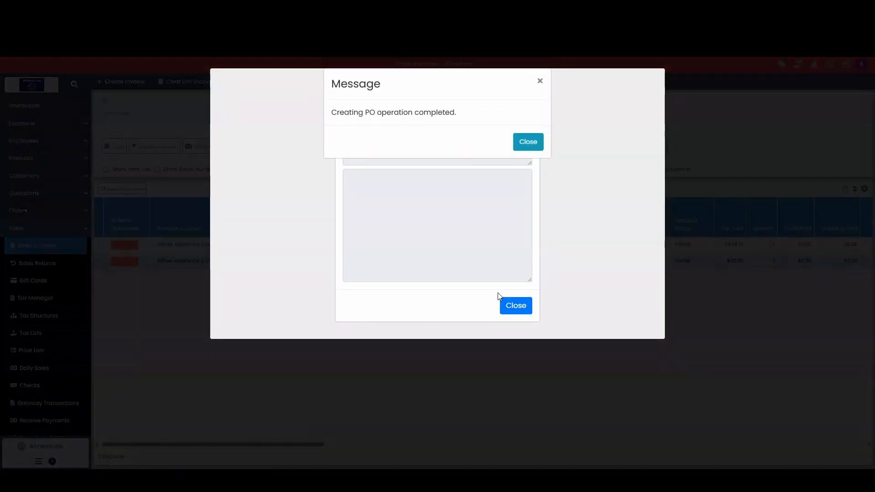
pyautogui.click(528, 143)
pyautogui.click(519, 309)
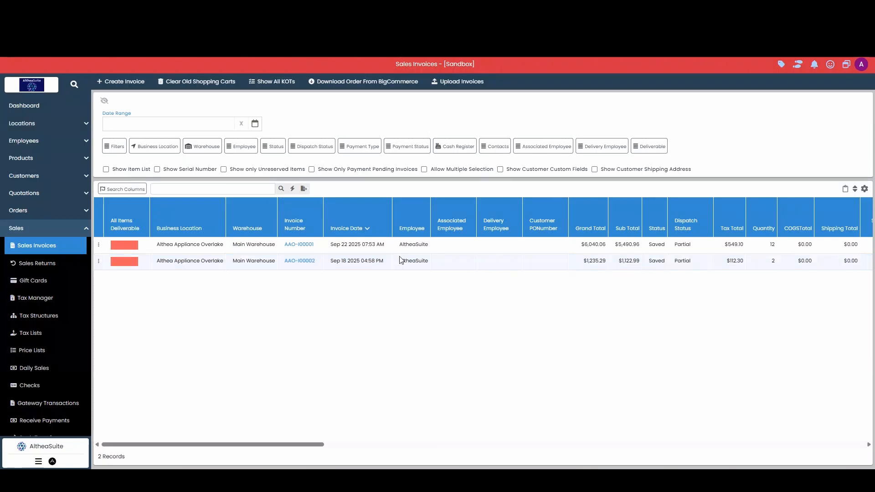
# Reveal the PO number linked to the Sep 18 2025 sales invoice
pyautogui.hscroll(6, 405, 259)
pyautogui.hscroll(5, 404, 259)
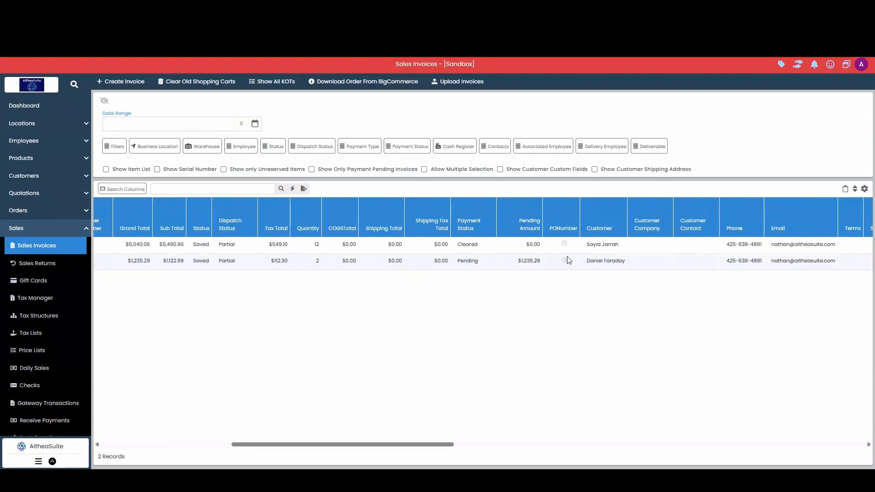
pyautogui.click(565, 262)
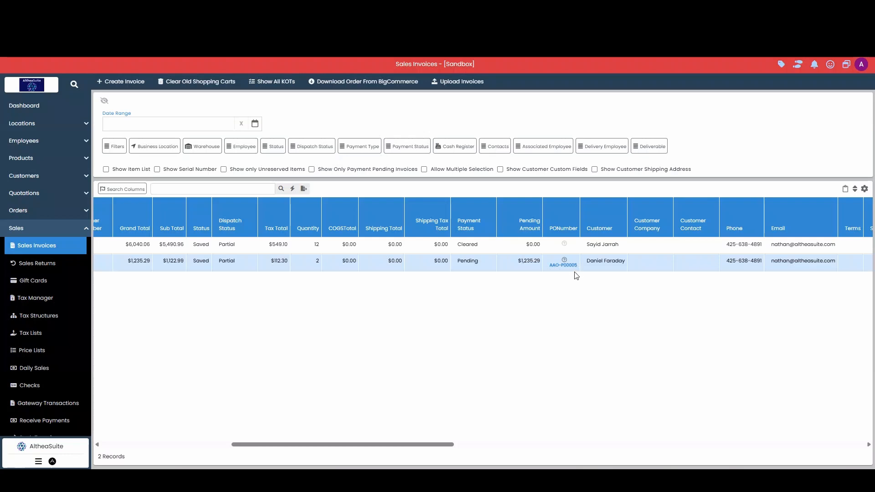
pyautogui.hscroll(-8, 577, 276)
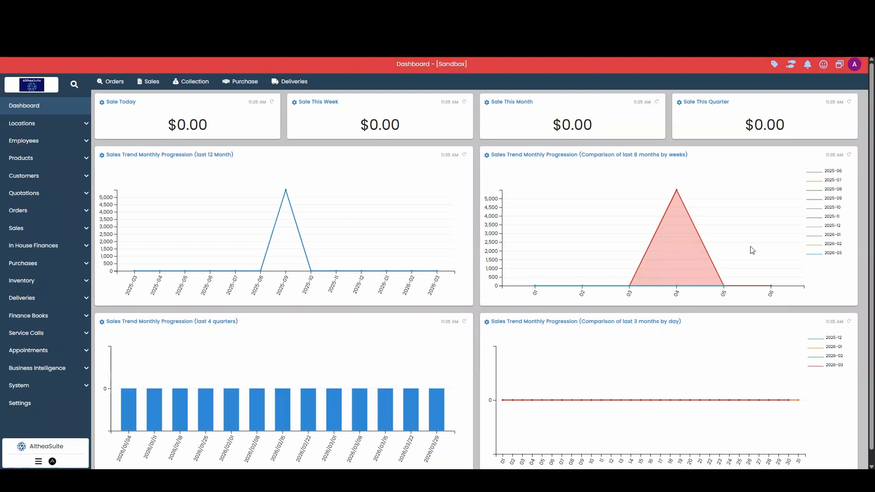
# Look up the reorder rule for SKU GDT670SGVBB in Reorder Management
pyautogui.click(47, 267)
pyautogui.scroll(-1, 64, 333)
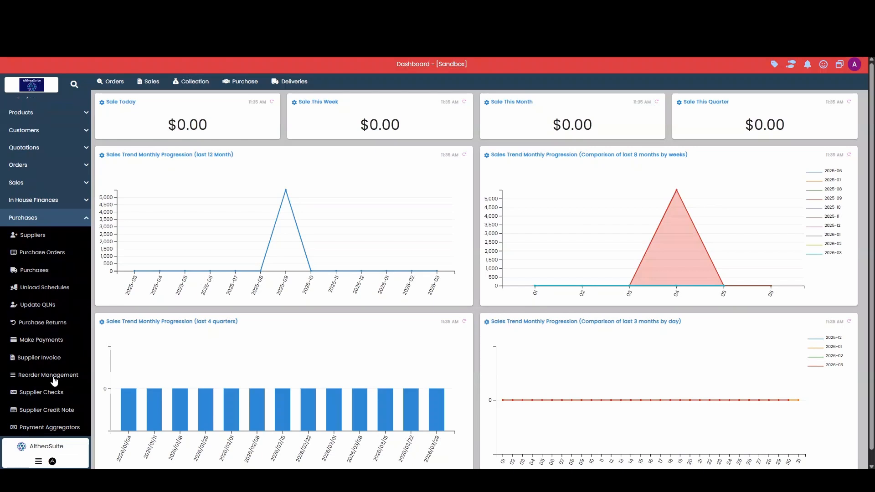
pyautogui.click(41, 380)
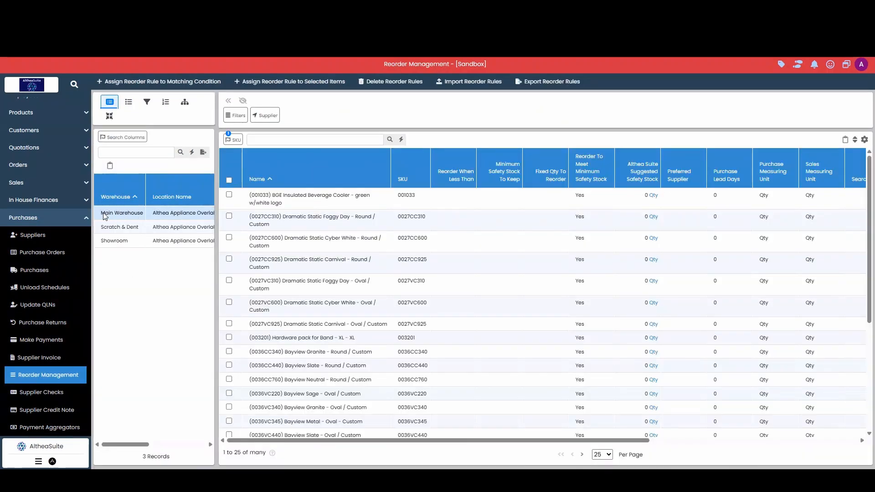
pyautogui.click(286, 141)
pyautogui.write('GDT670SGVBB')
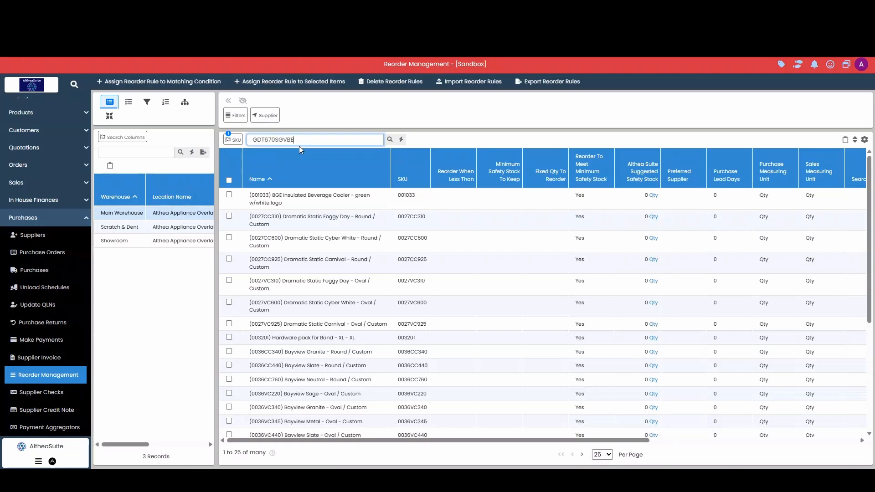
pyautogui.click(389, 140)
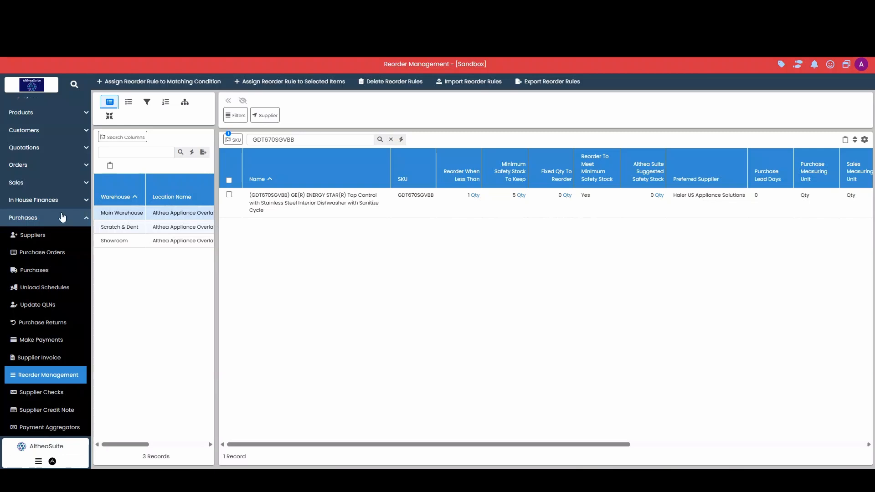
# Show the inventory stock of Main Warehouse, limited to only the items to be reordered
pyautogui.click(40, 218)
pyautogui.click(45, 279)
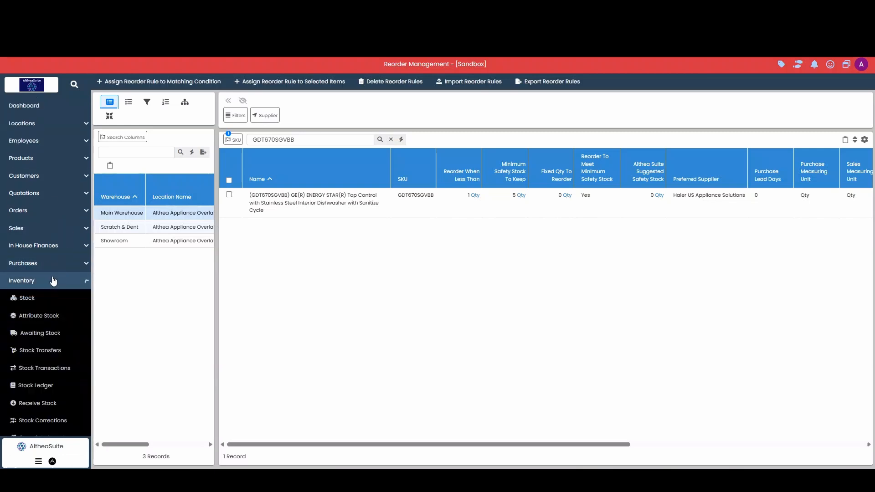
pyautogui.click(41, 301)
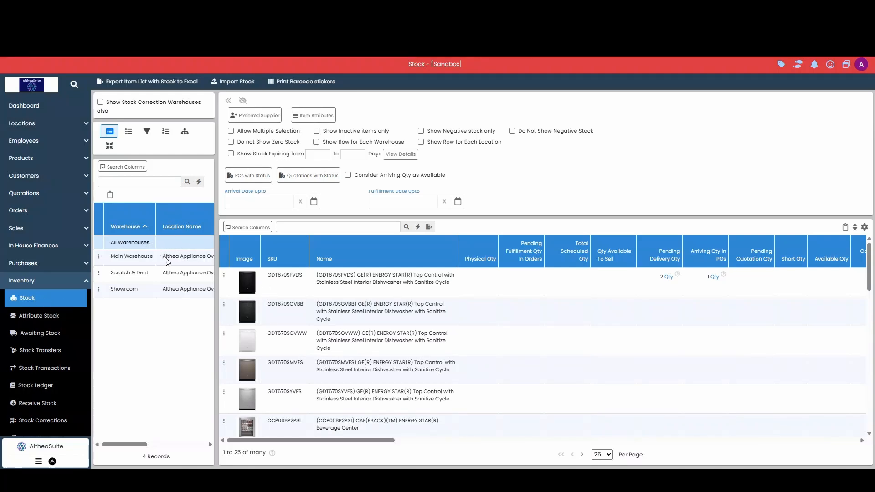
pyautogui.click(126, 260)
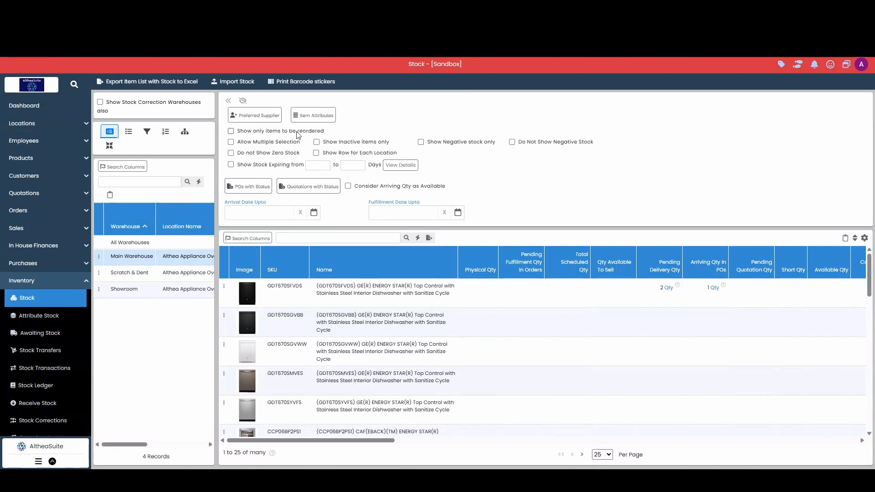
pyautogui.click(231, 132)
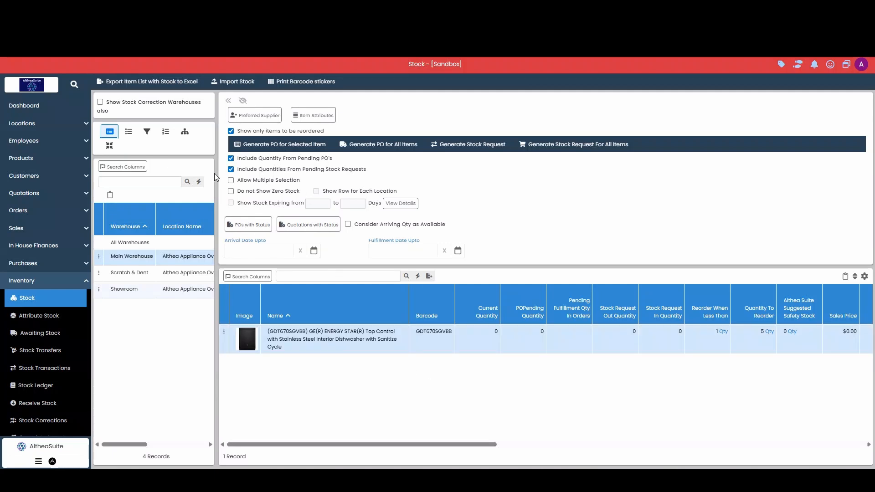
# Allow multiple selection, select all reorder items and generate their PO with the preferred supplier, delivered to Main Warehouse
pyautogui.click(231, 181)
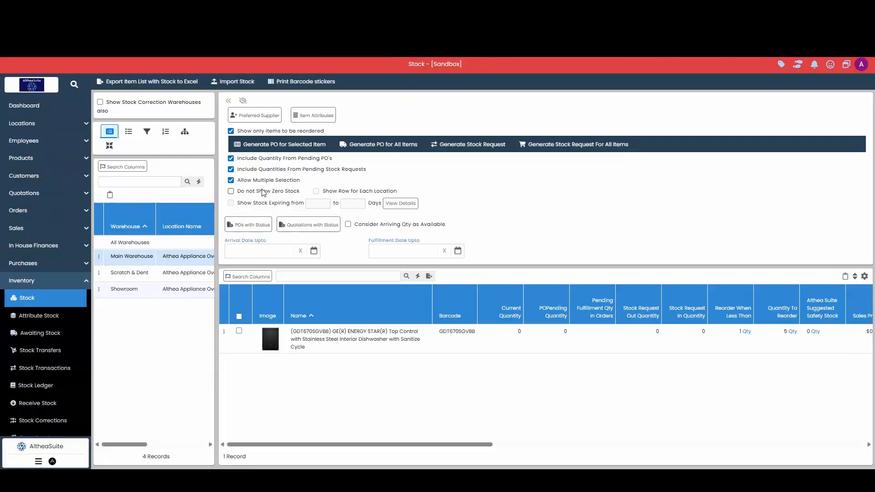
pyautogui.click(240, 317)
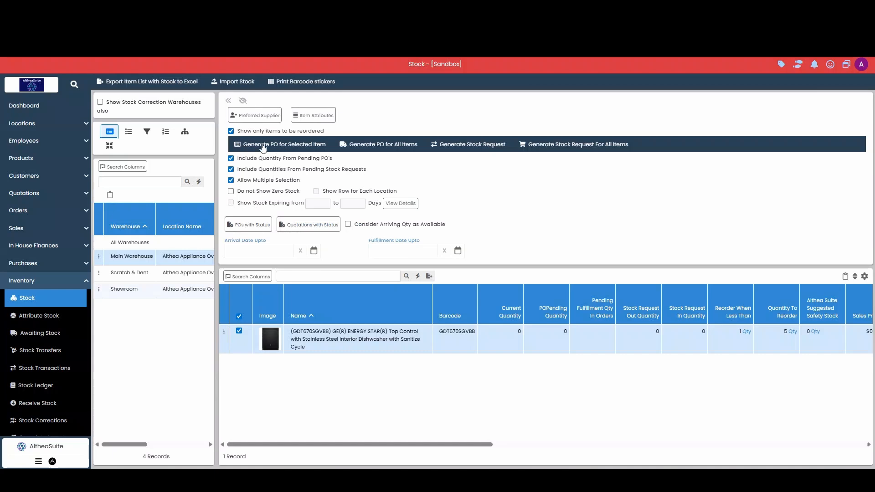
pyautogui.click(293, 149)
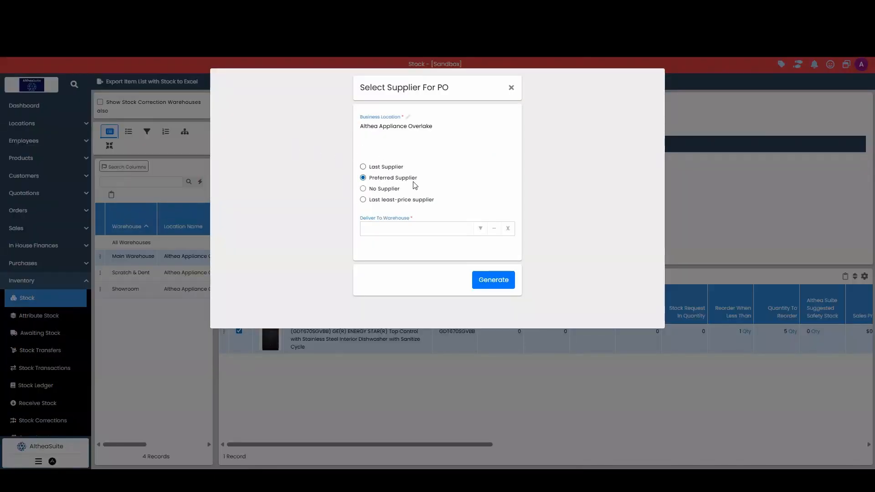
pyautogui.click(481, 228)
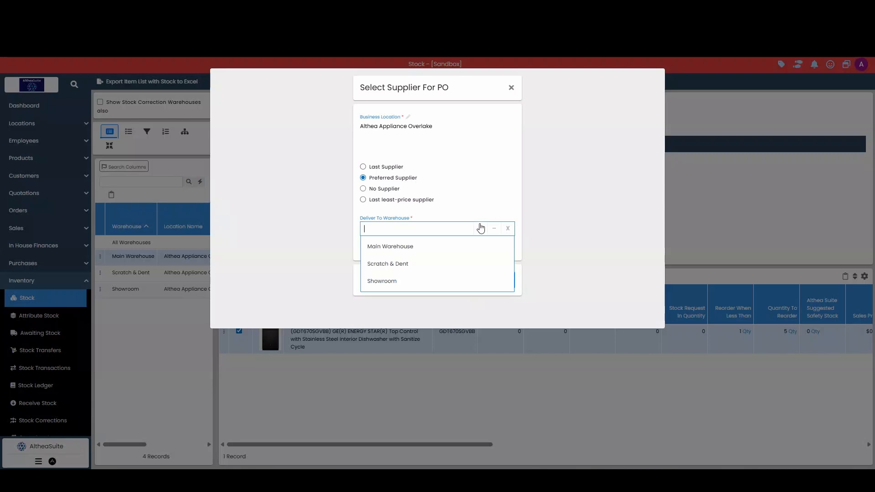
pyautogui.click(418, 251)
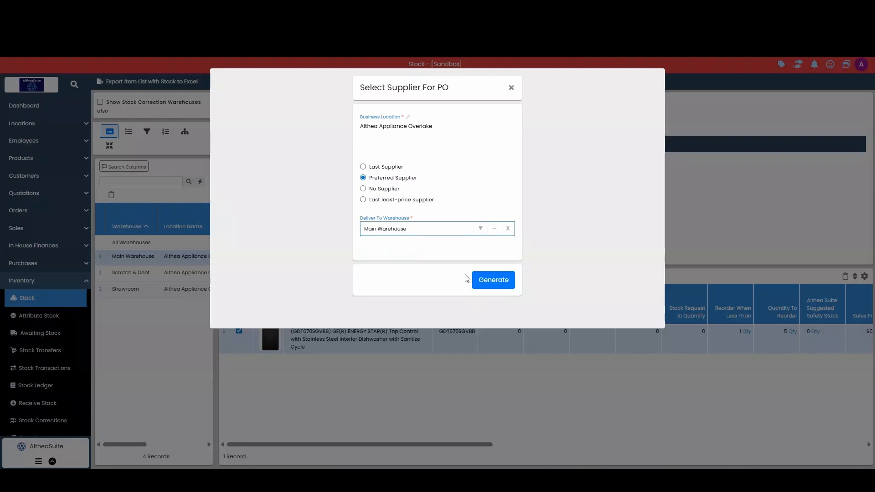
pyautogui.click(490, 288)
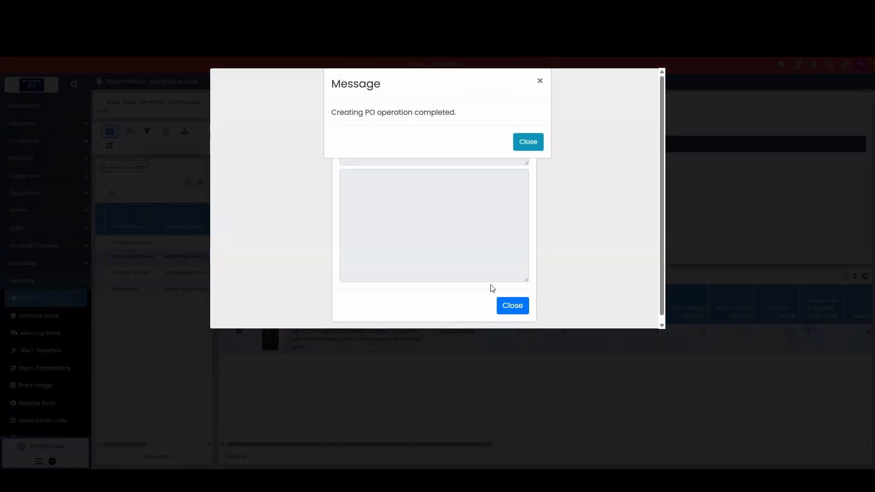
pyautogui.click(527, 141)
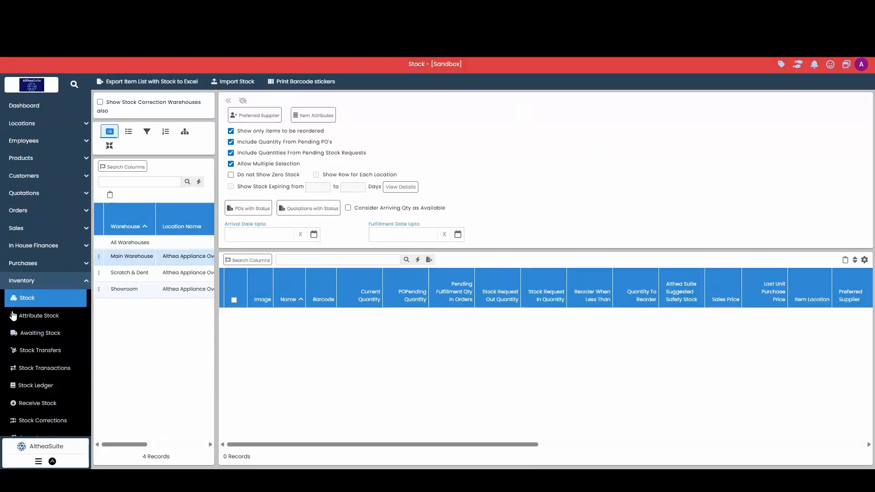
# Open the purchase orders list
pyautogui.click(49, 265)
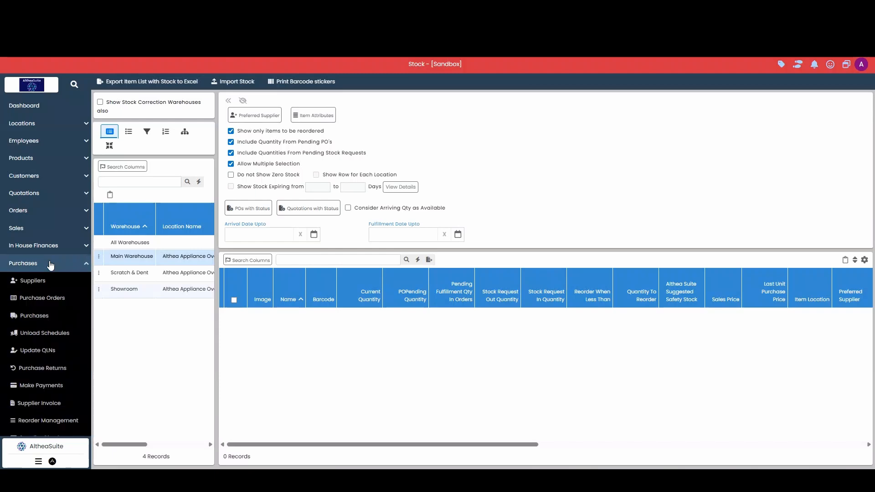
pyautogui.click(63, 301)
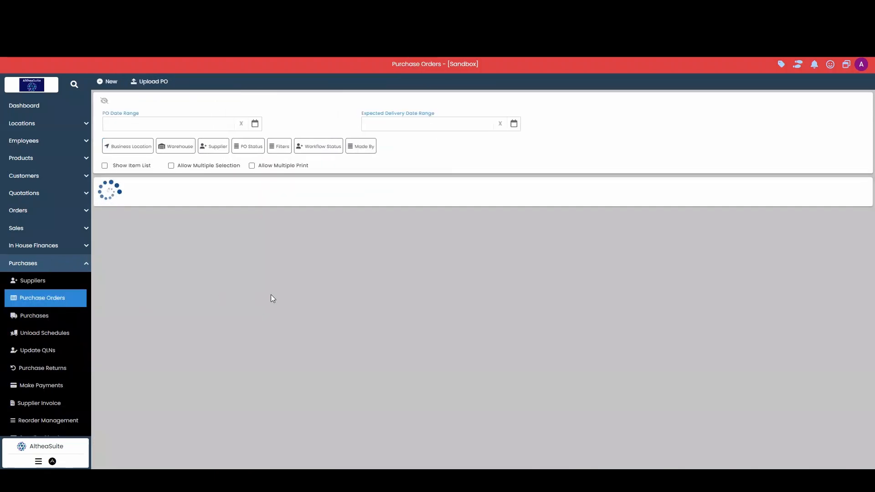